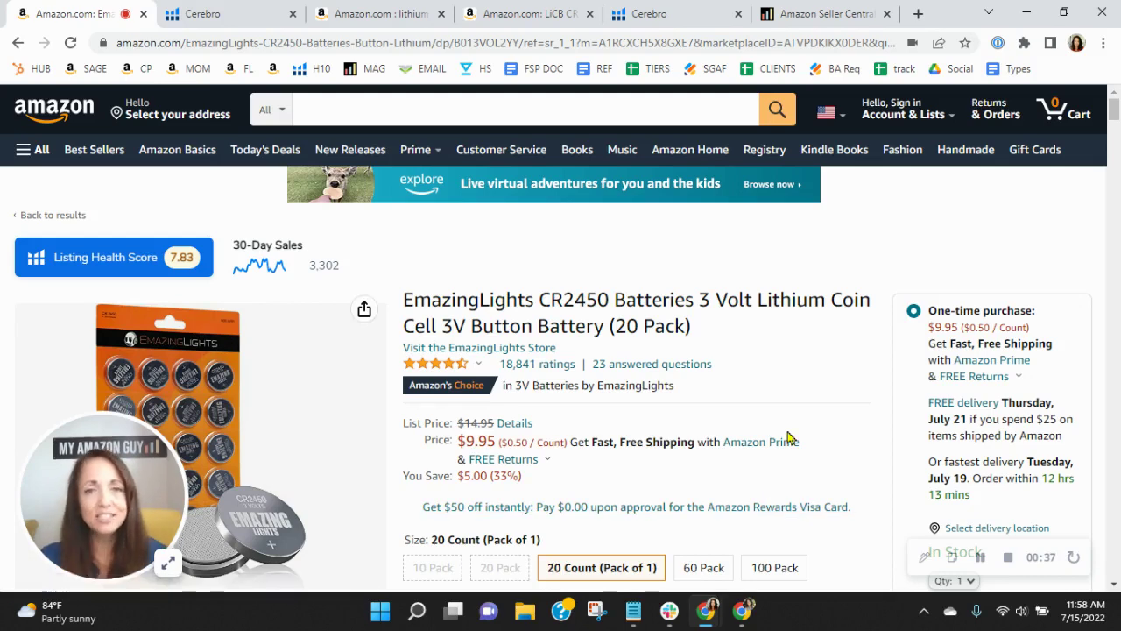
# - Review the EmazingLights battery's Cerebro keywords, comparing search volume with sponsored and organic ranks down the list
pyautogui.click(201, 14)
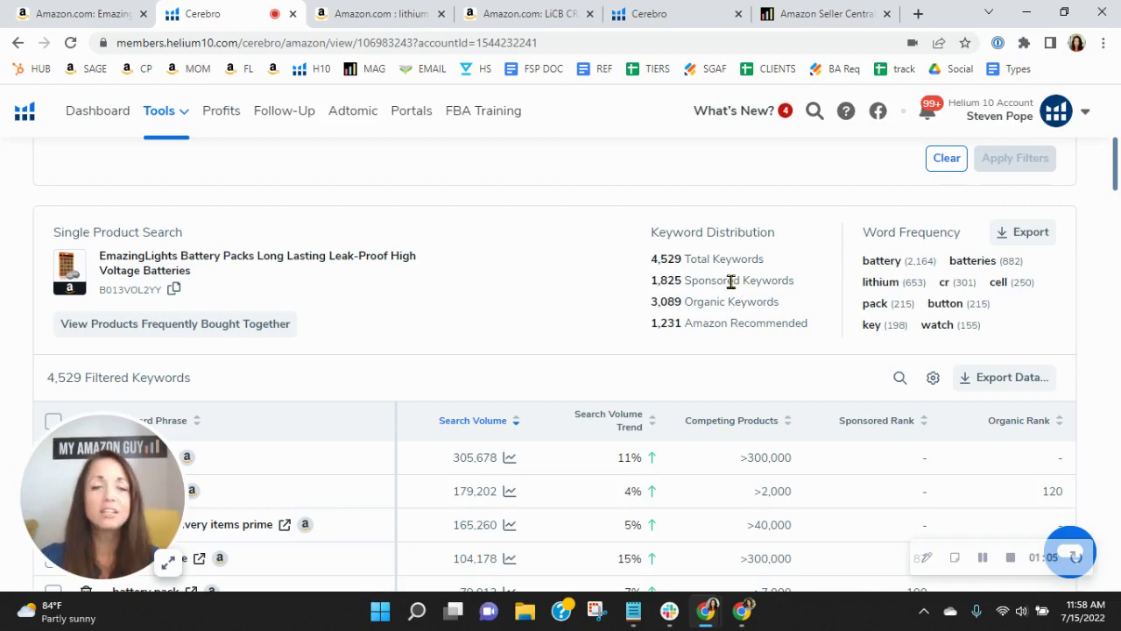
pyautogui.scroll(-1, 734, 279)
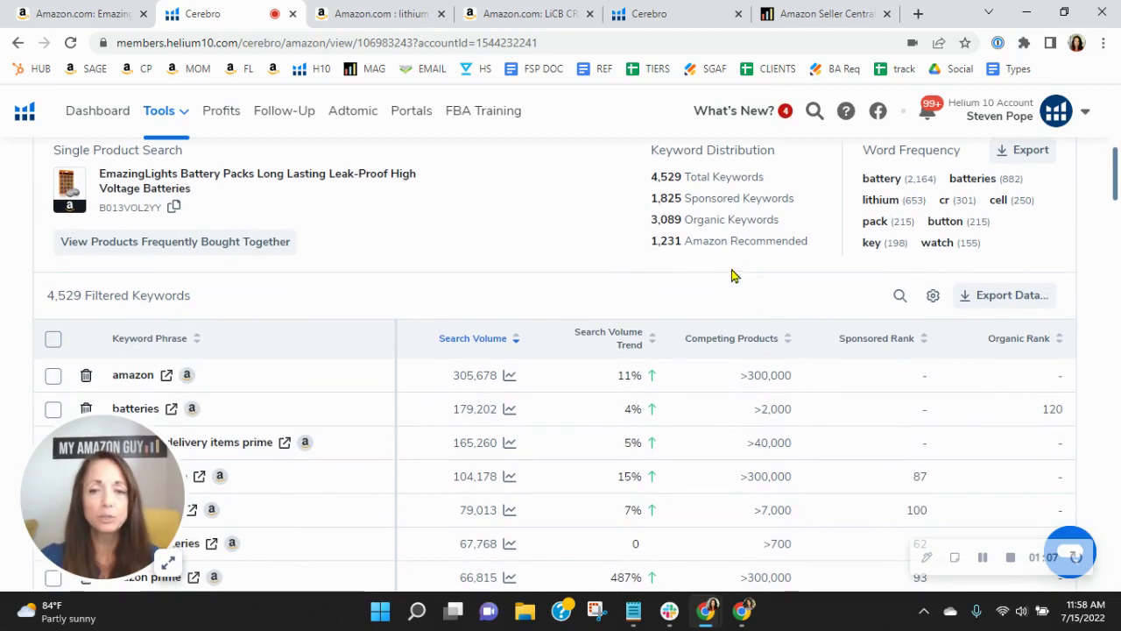
pyautogui.scroll(-1, 734, 219)
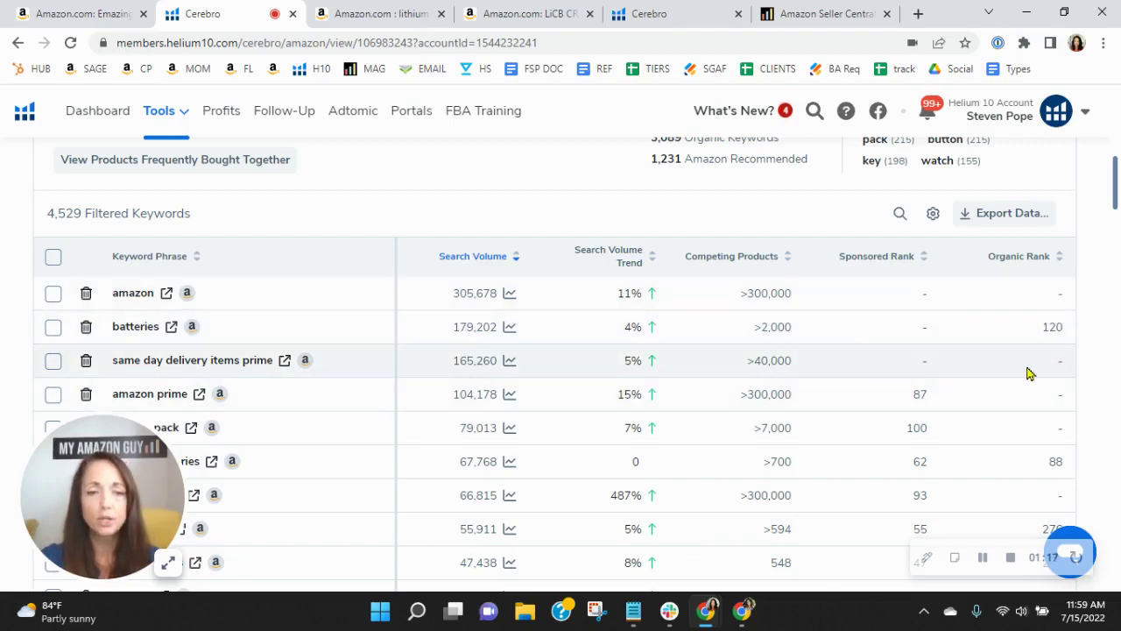
pyautogui.scroll(-1, 1082, 418)
pyautogui.scroll(-2, 1082, 419)
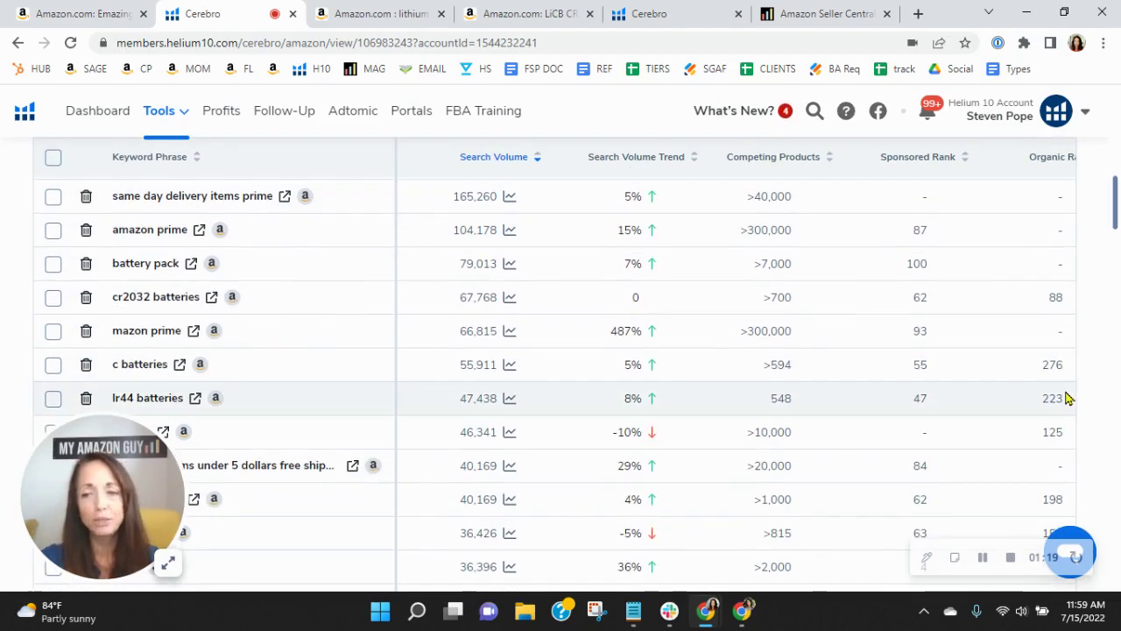
pyautogui.scroll(-1, 1069, 398)
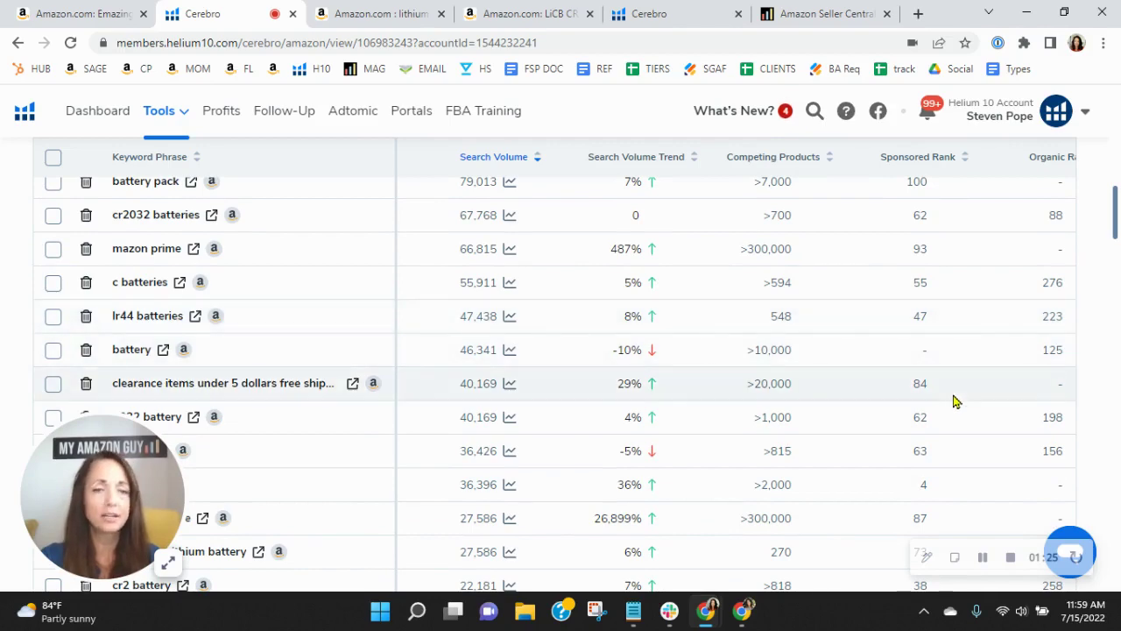
pyautogui.scroll(1, 955, 400)
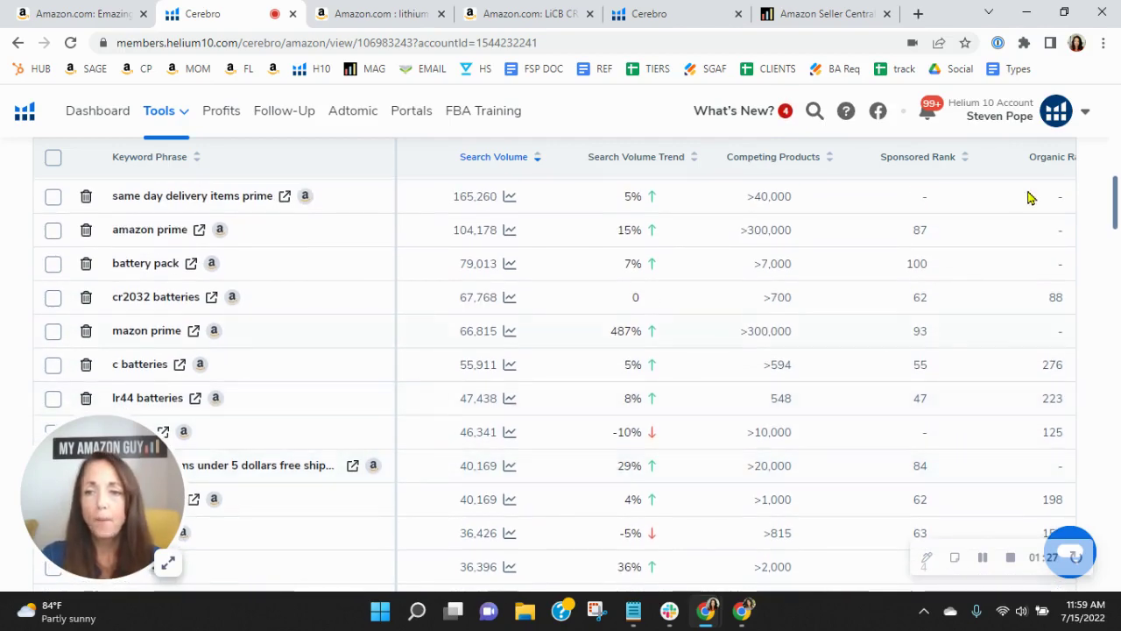
pyautogui.scroll(-2, 1070, 278)
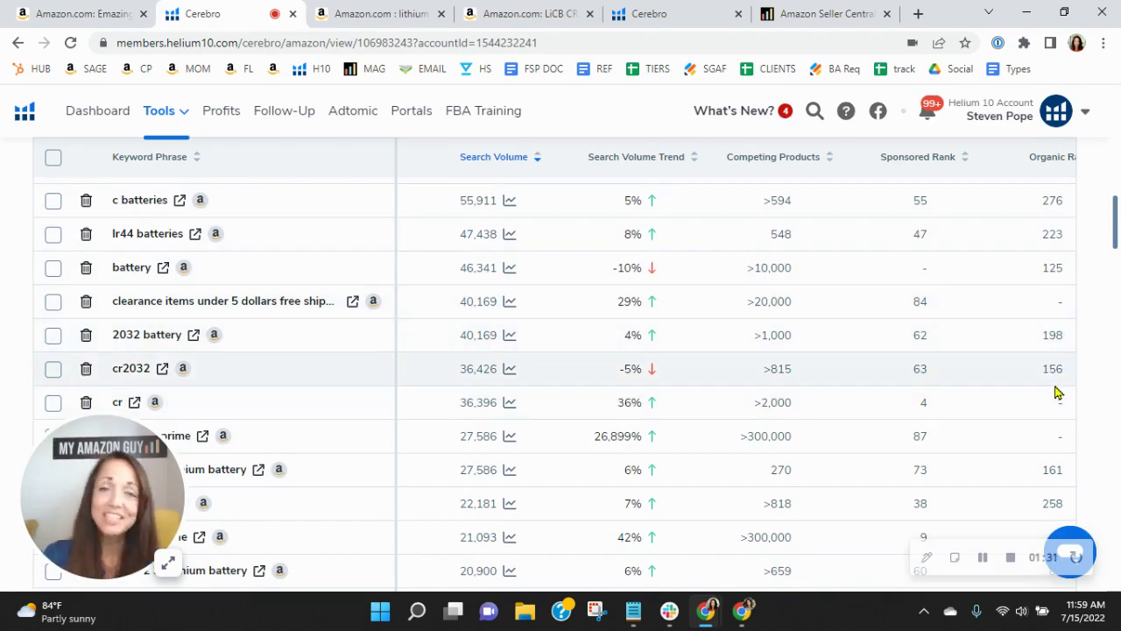
pyautogui.scroll(-3, 1051, 251)
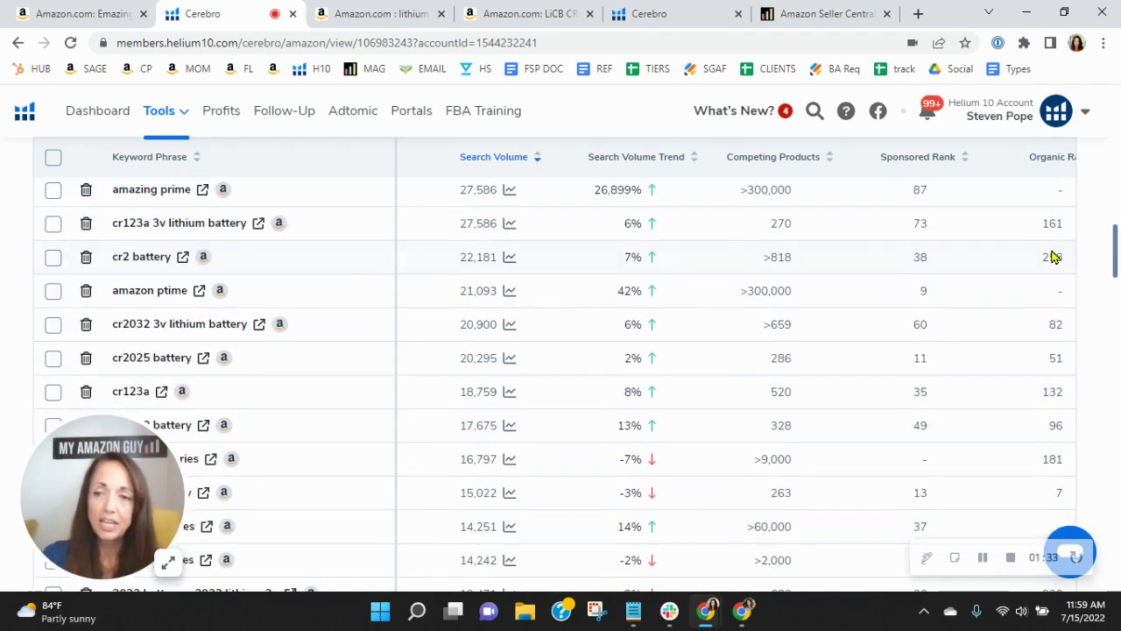
pyautogui.scroll(-5, 1067, 430)
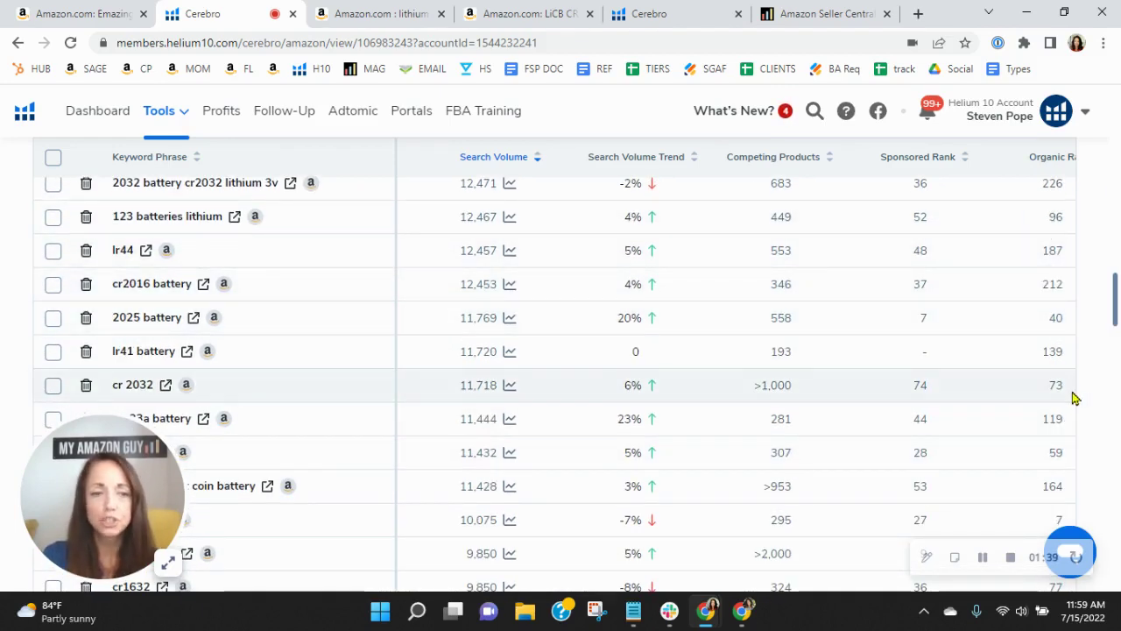
pyautogui.scroll(-3, 1057, 379)
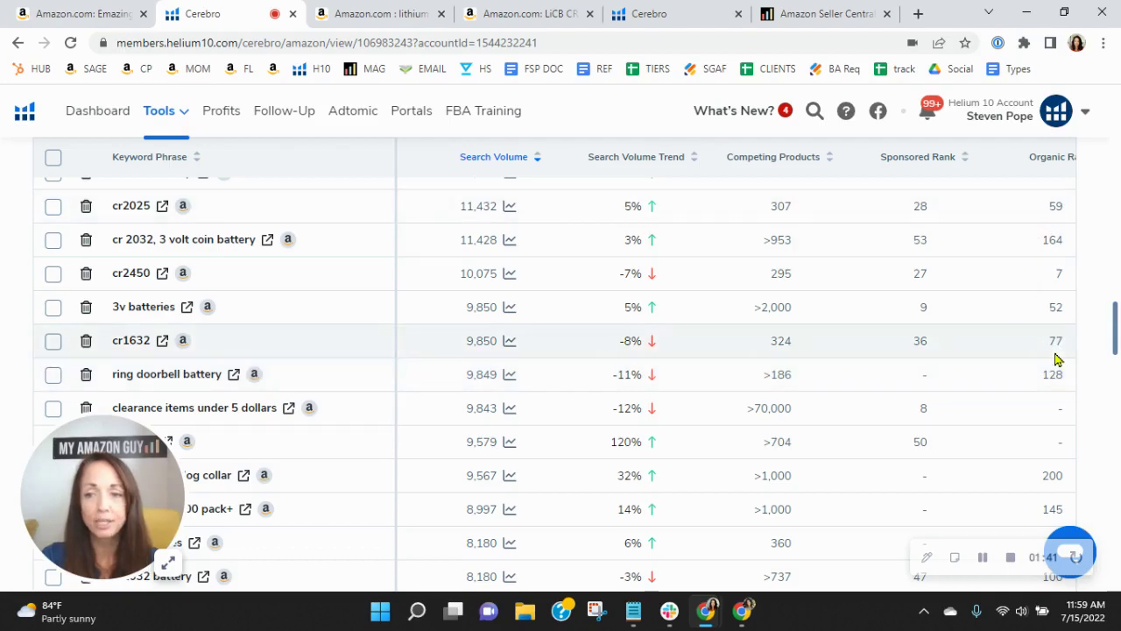
pyautogui.scroll(-2, 1046, 410)
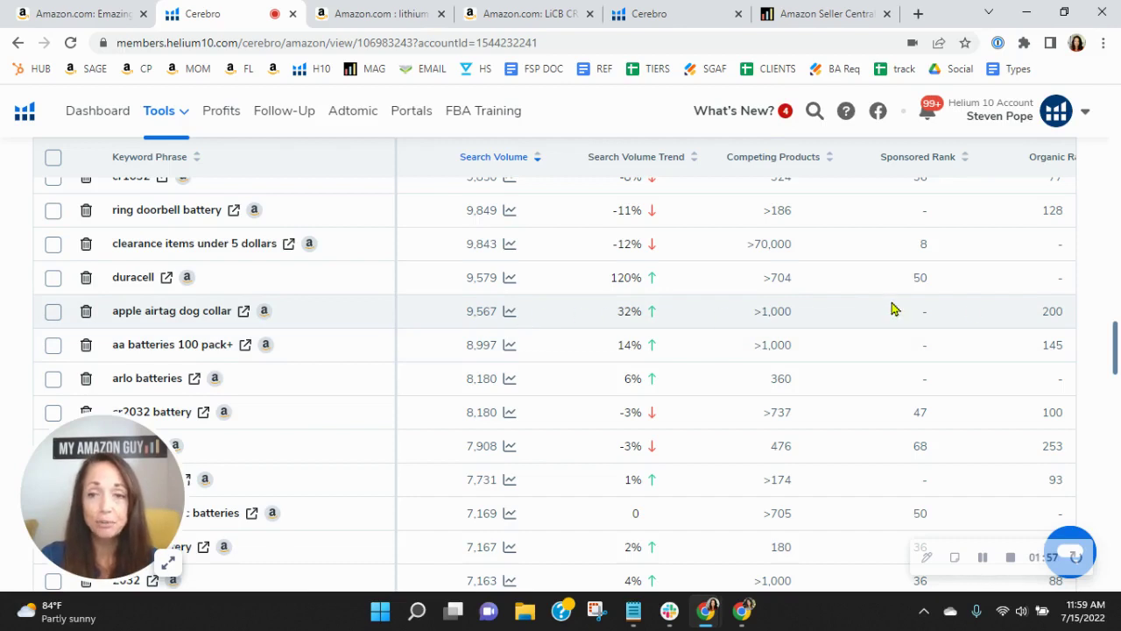
pyautogui.moveTo(1043, 322)
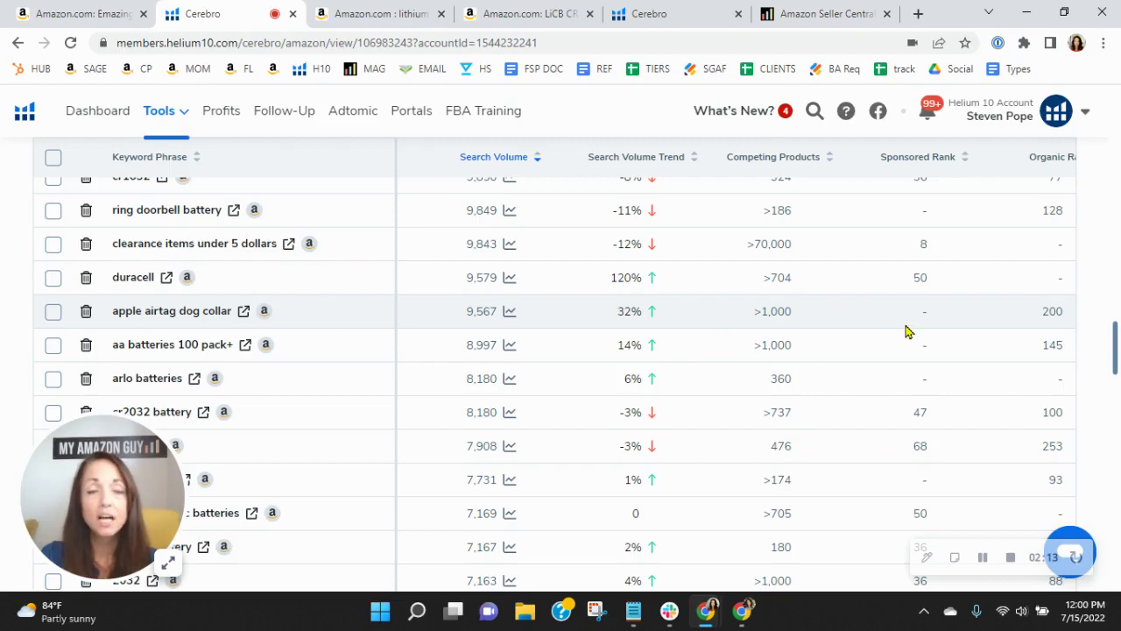
pyautogui.scroll(5, 1014, 326)
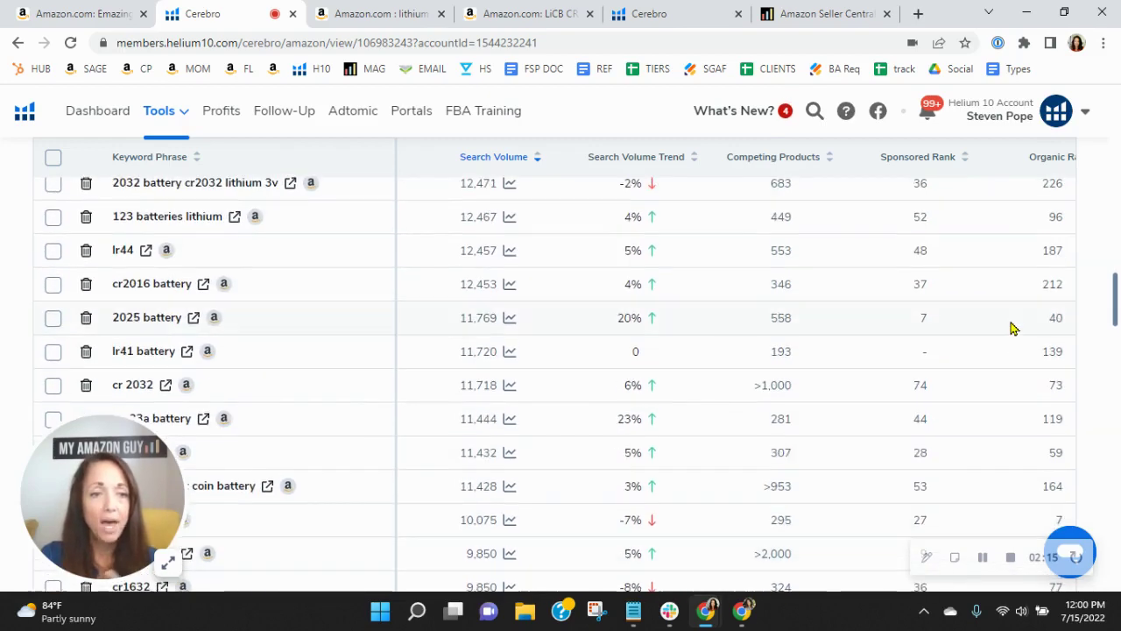
pyautogui.scroll(3, 1011, 325)
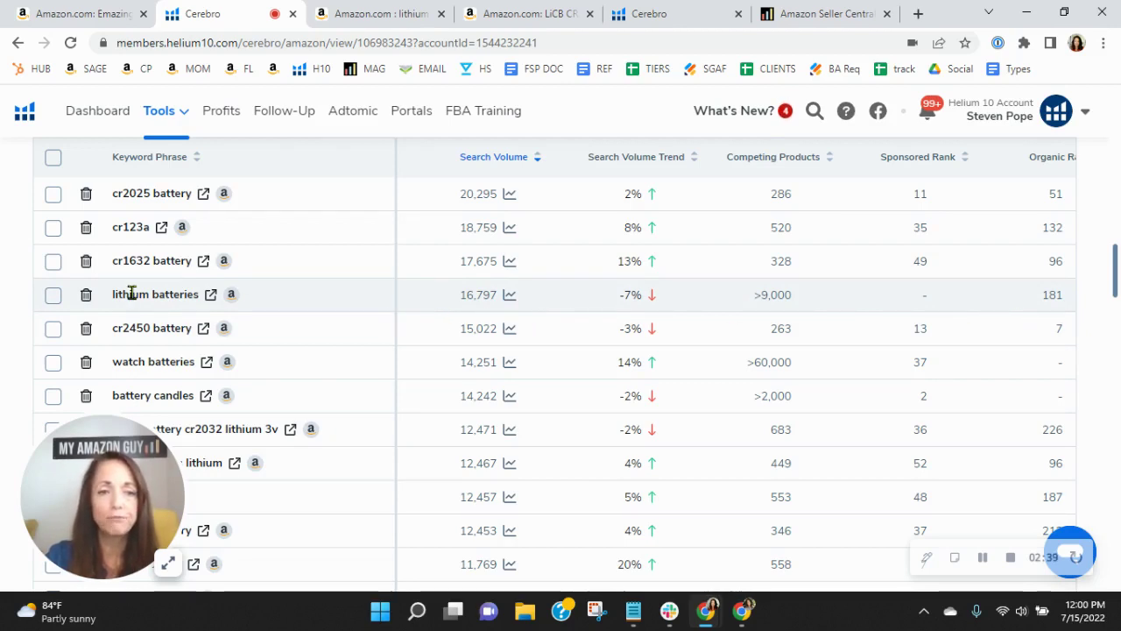
# - Check the Xray research for lithium batteries and examine the CR2032 term in the competing LiCB listing's title
pyautogui.click(407, 11)
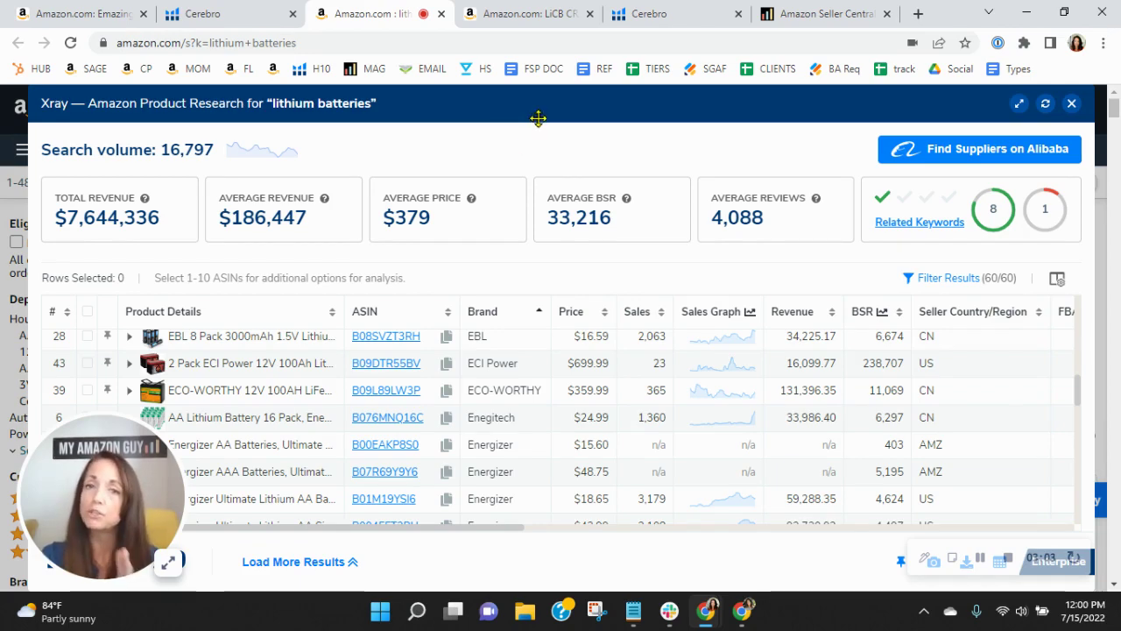
pyautogui.click(526, 14)
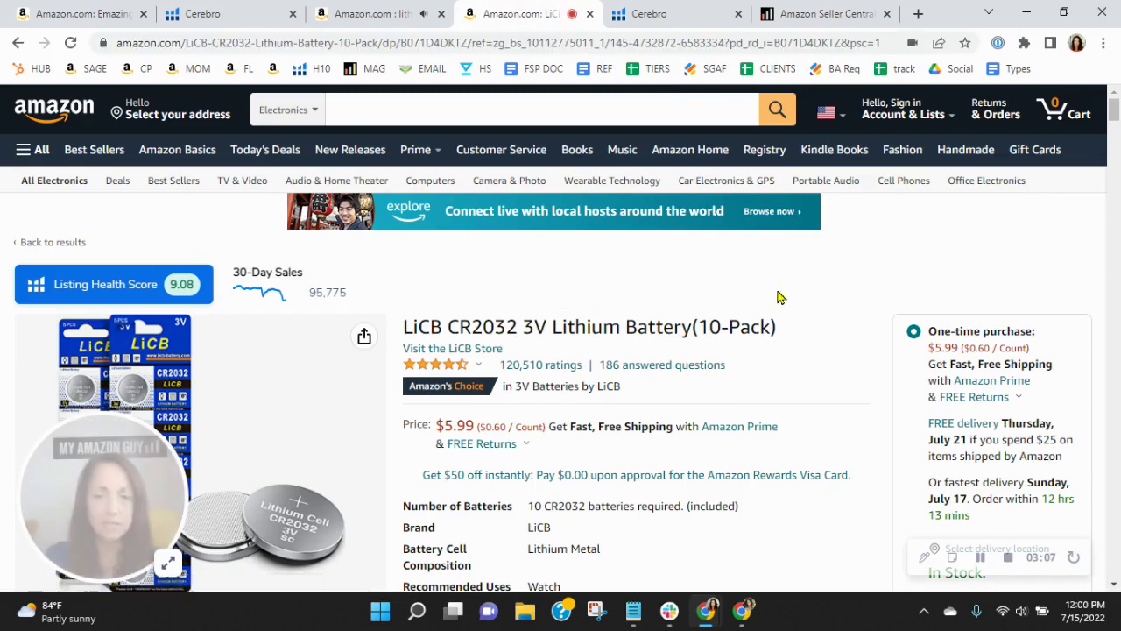
pyautogui.moveTo(518, 326); pyautogui.dragTo(453, 324)
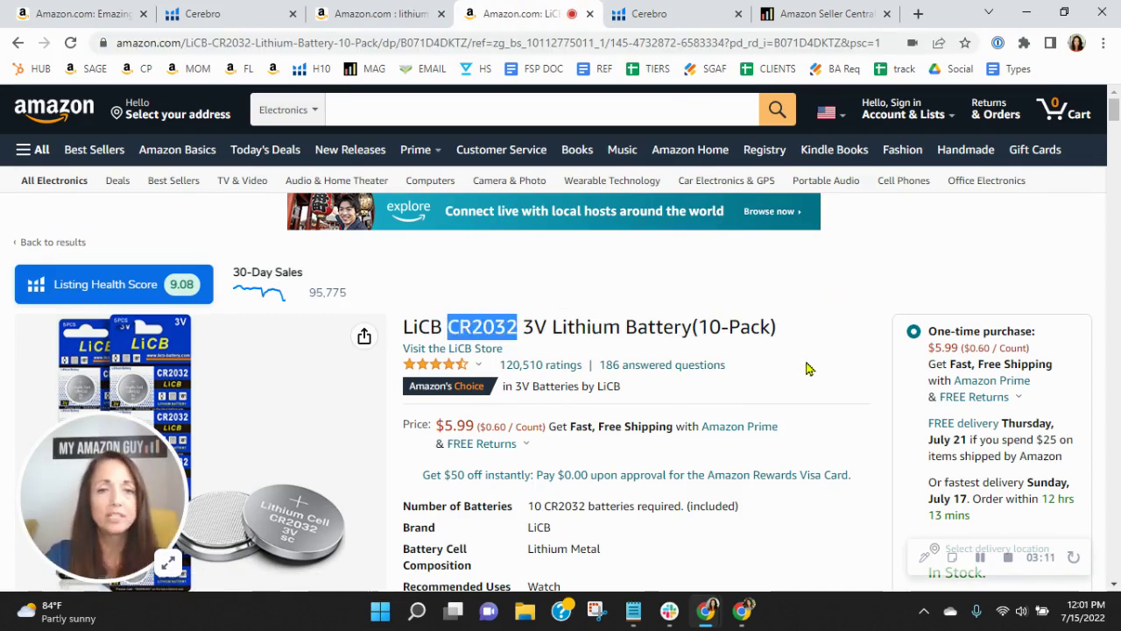
pyautogui.click(842, 338)
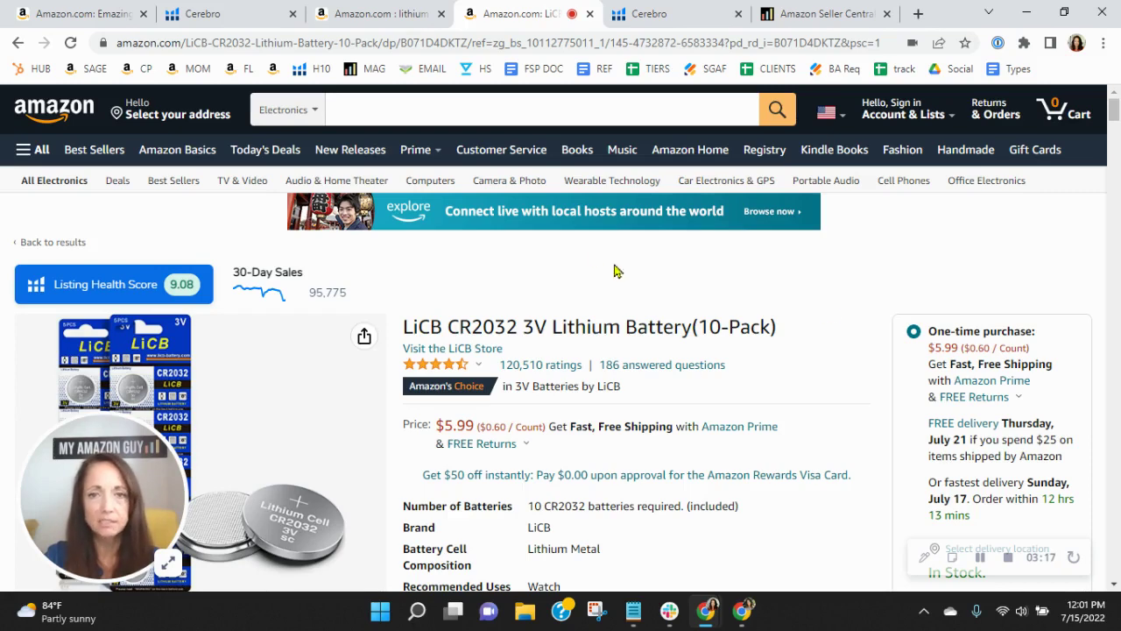
# - Examine the Cerebro keyword distribution for the LiCB CR2032 battery, focusing on its organic keywords
pyautogui.click(683, 14)
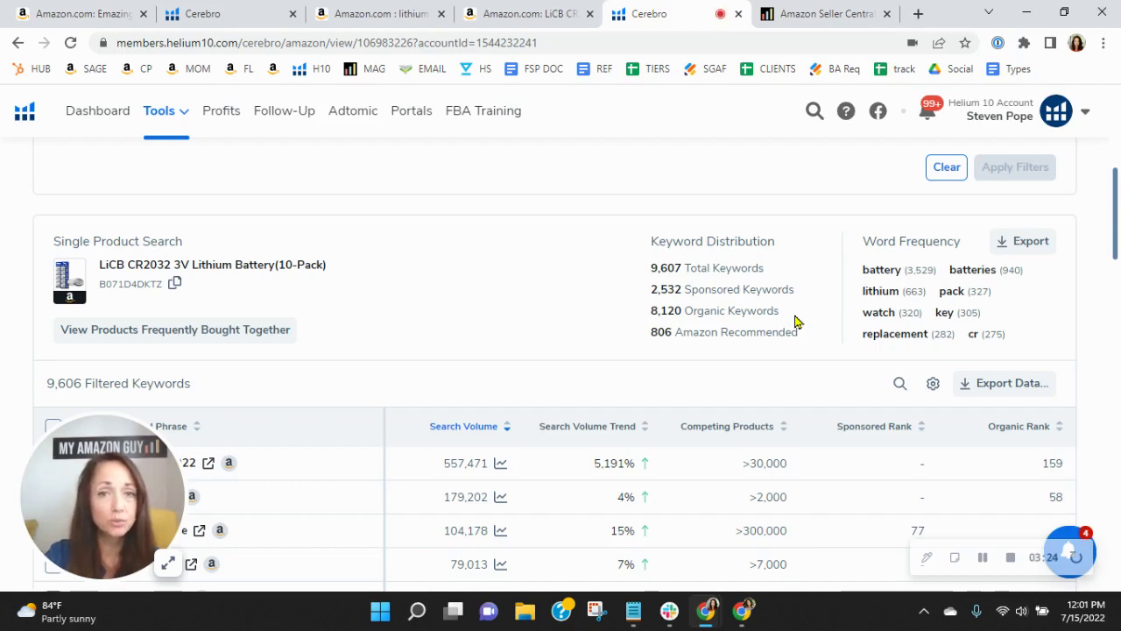
pyautogui.moveTo(780, 311); pyautogui.dragTo(722, 310)
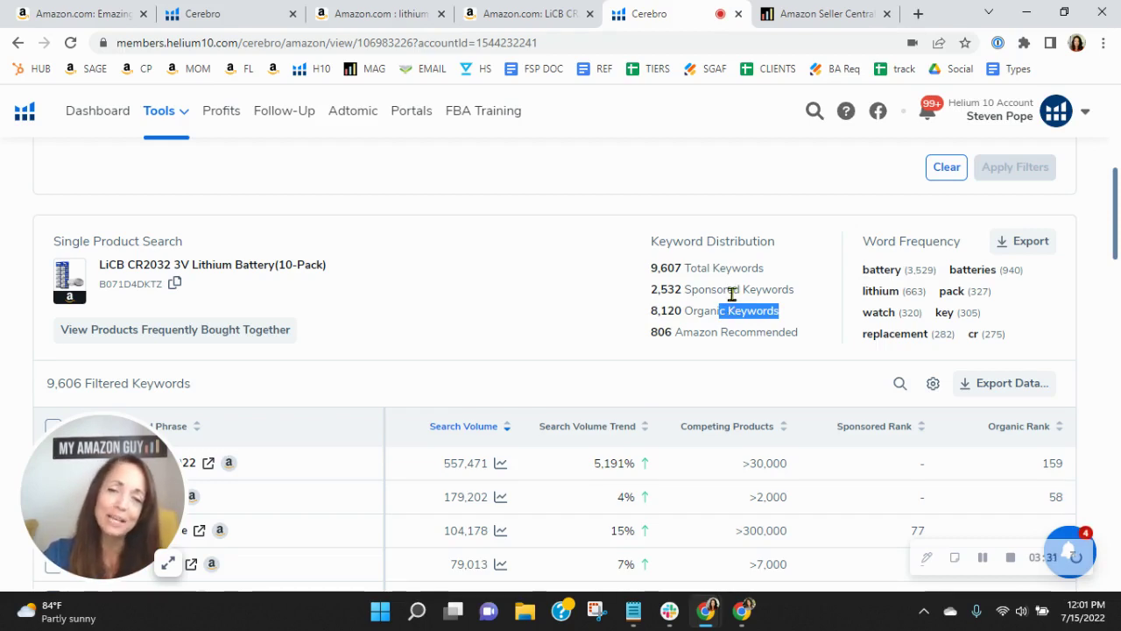
pyautogui.click(798, 301)
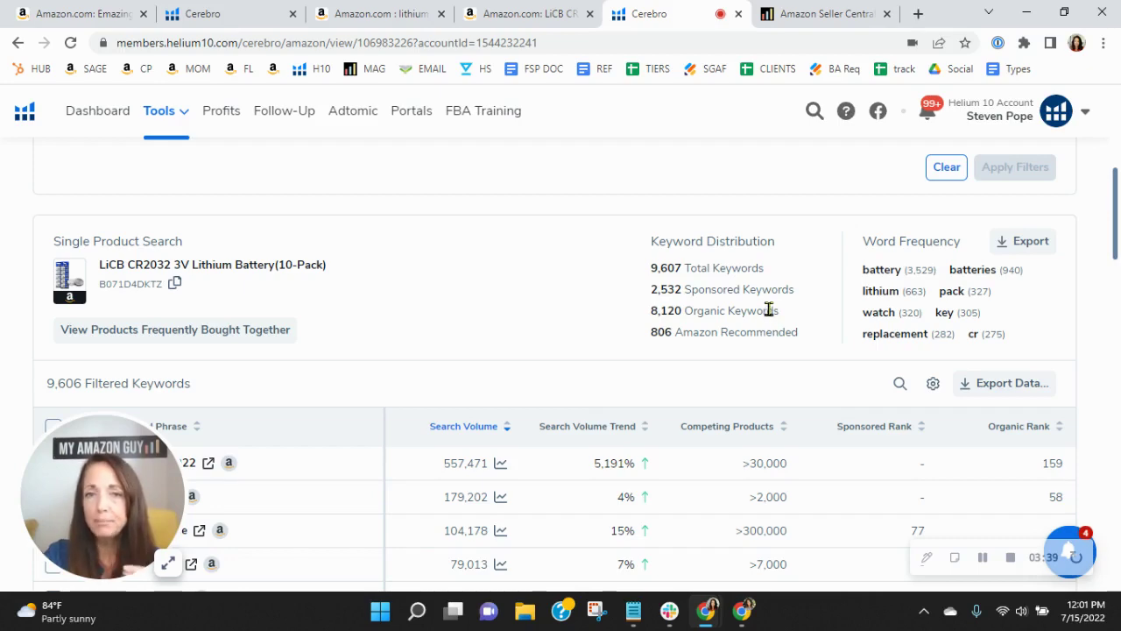
# - Compare the LiCB CR2032 listing with the EmazingLights CR2450 listing, including LiCB's product details and bullet points
pyautogui.click(524, 13)
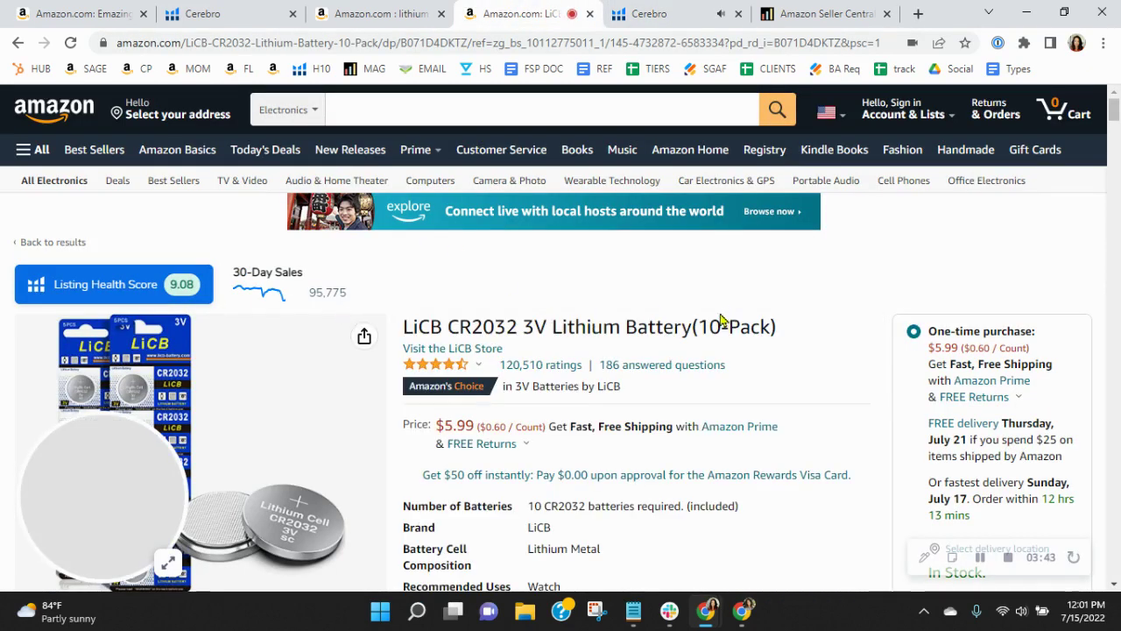
pyautogui.click(26, 11)
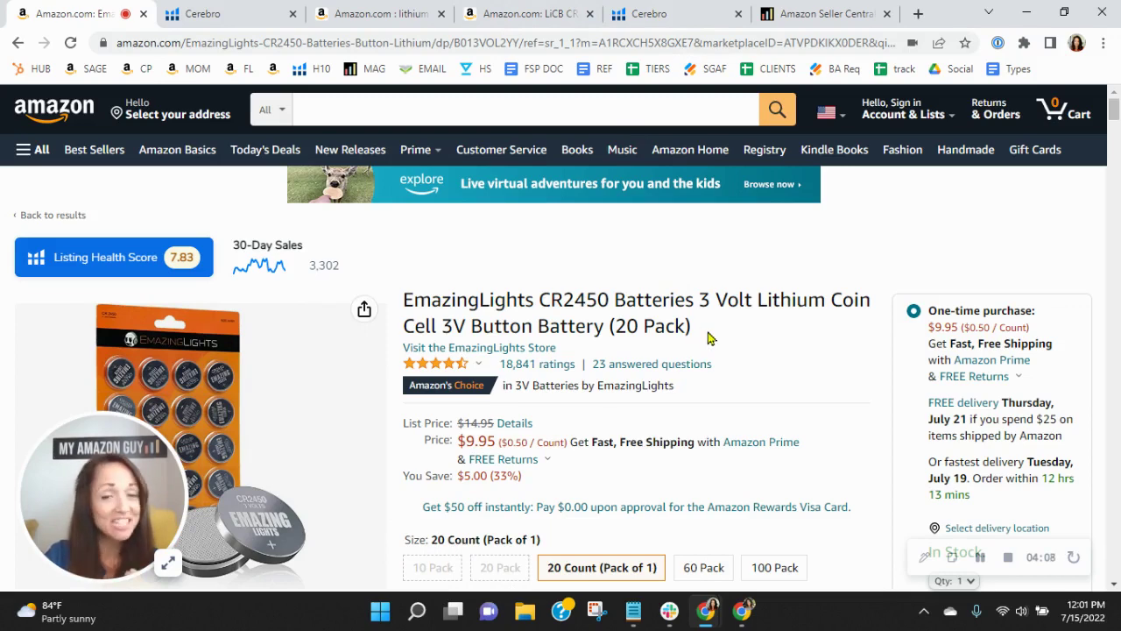
pyautogui.click(525, 14)
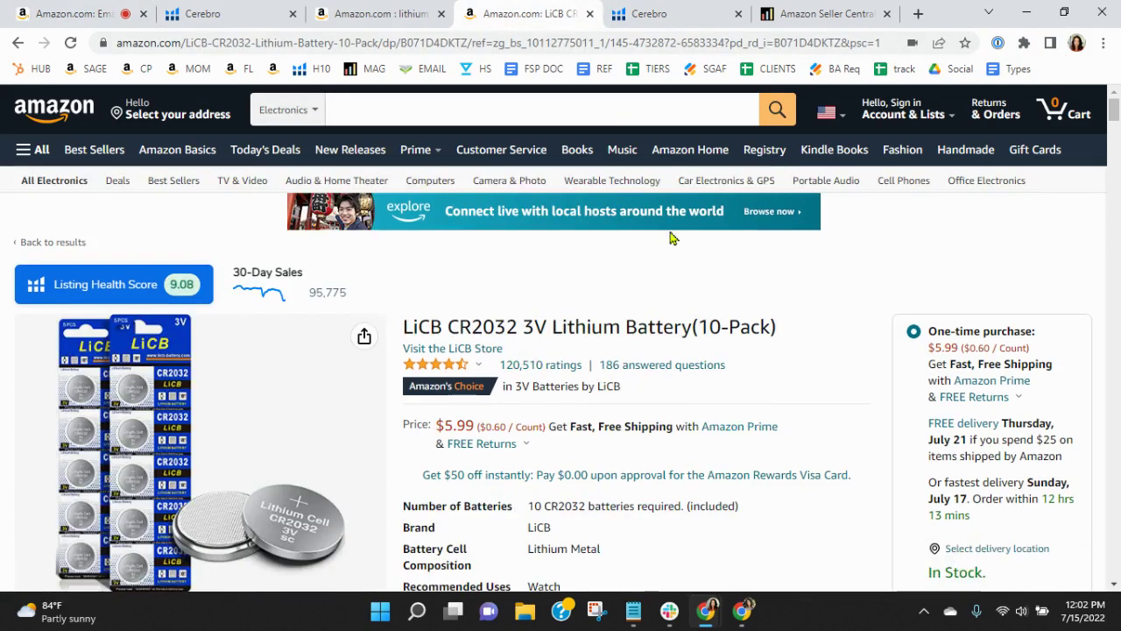
pyautogui.scroll(-2, 802, 419)
pyautogui.scroll(-1, 753, 410)
pyautogui.scroll(2, 733, 430)
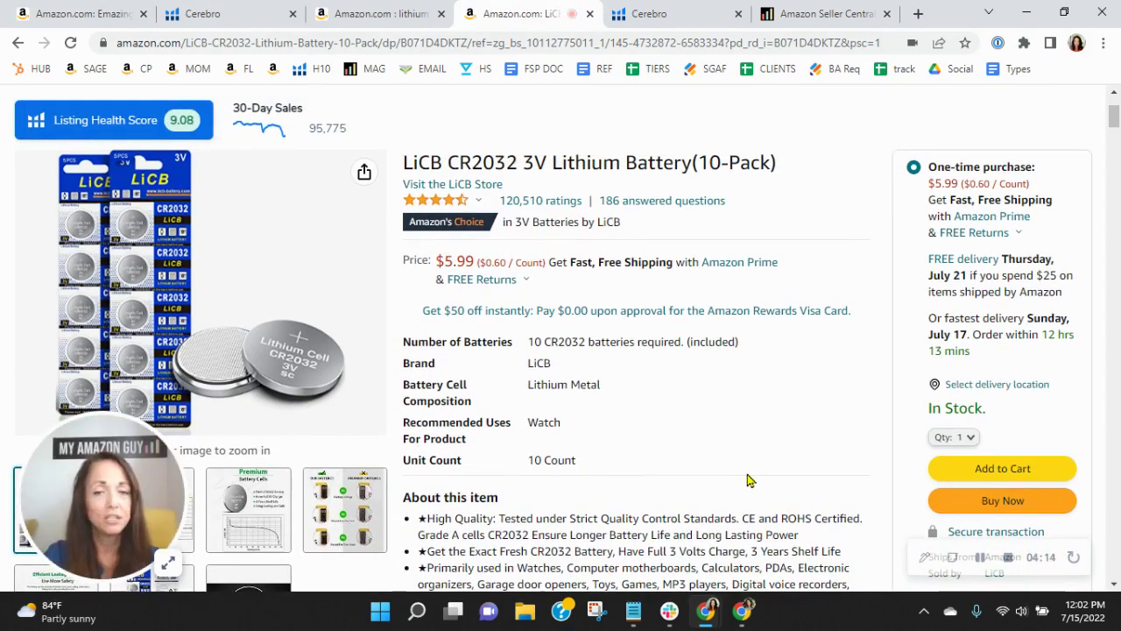
pyautogui.scroll(3, 749, 480)
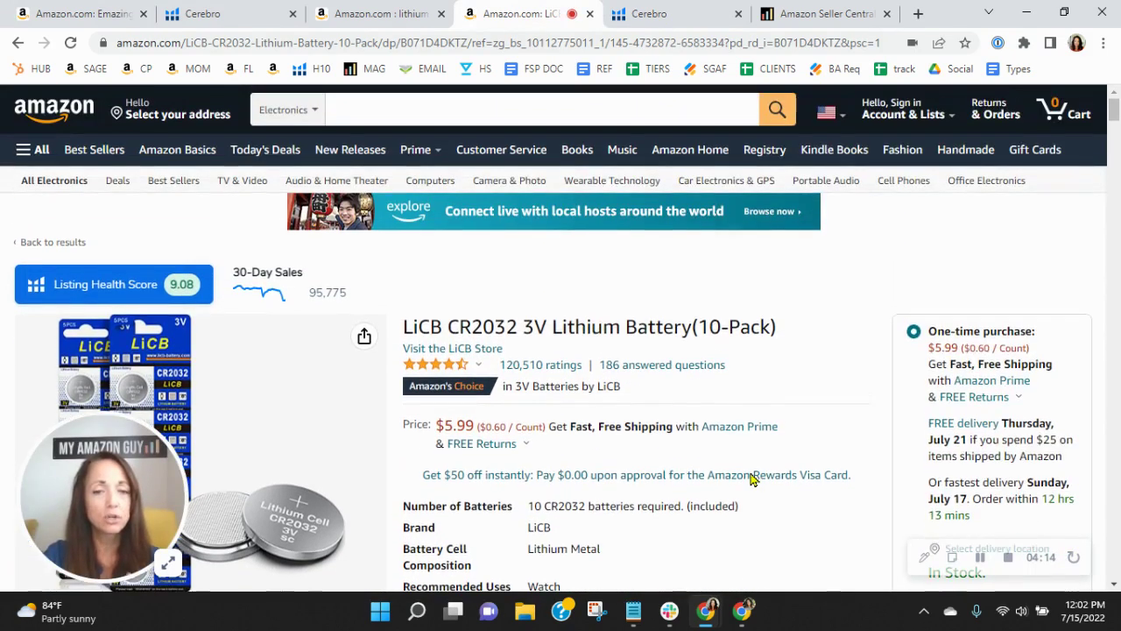
# - Filter the EmazingLights battery's Cerebro keywords to an organic rank between 20 and 50
pyautogui.click(238, 11)
pyautogui.scroll(10, 701, 403)
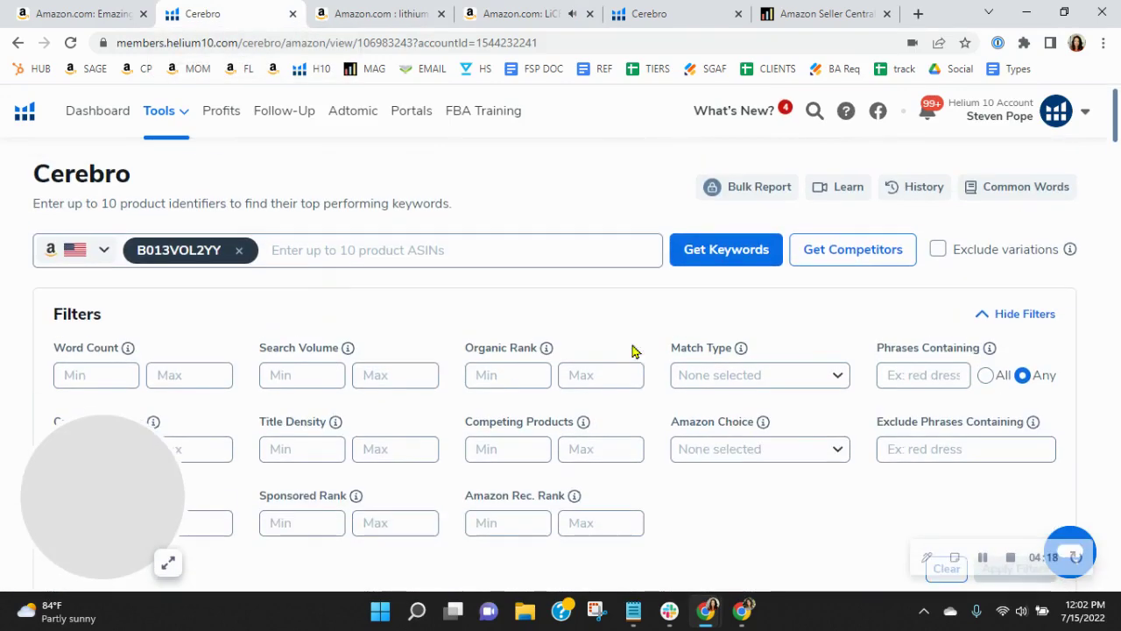
pyautogui.click(507, 383)
pyautogui.write('20')
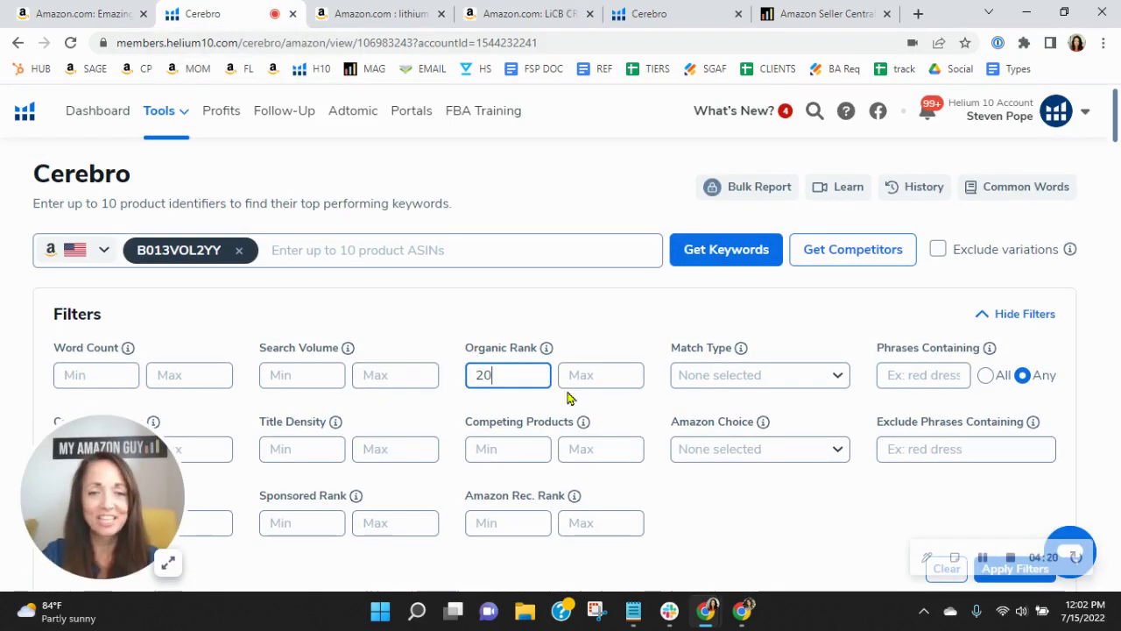
pyautogui.click(623, 378)
pyautogui.write('50')
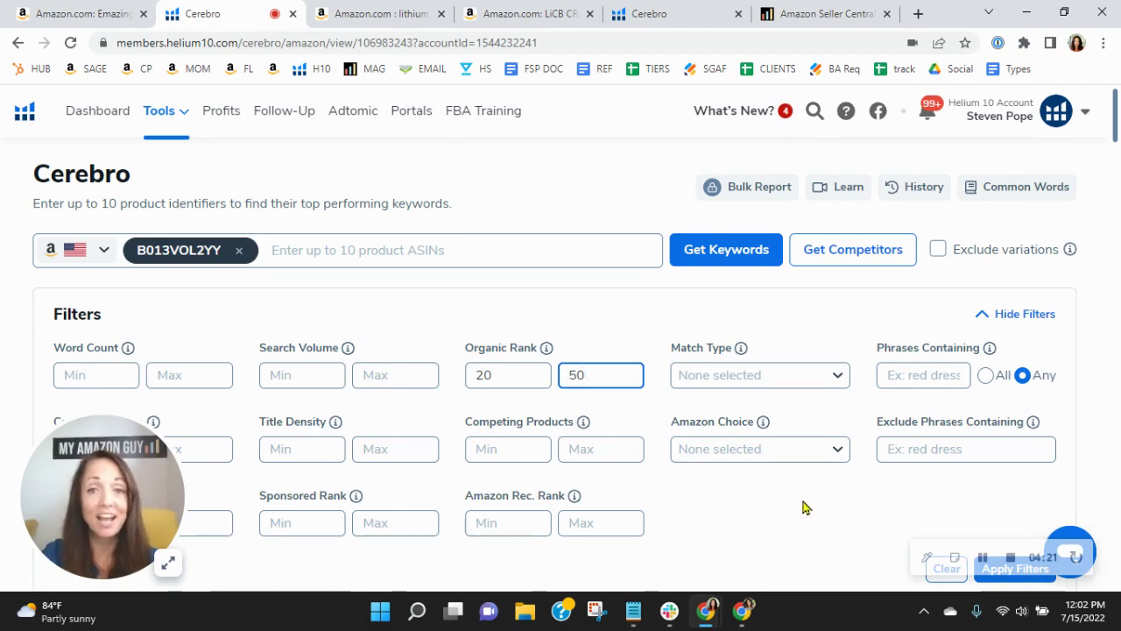
pyautogui.scroll(-3, 806, 507)
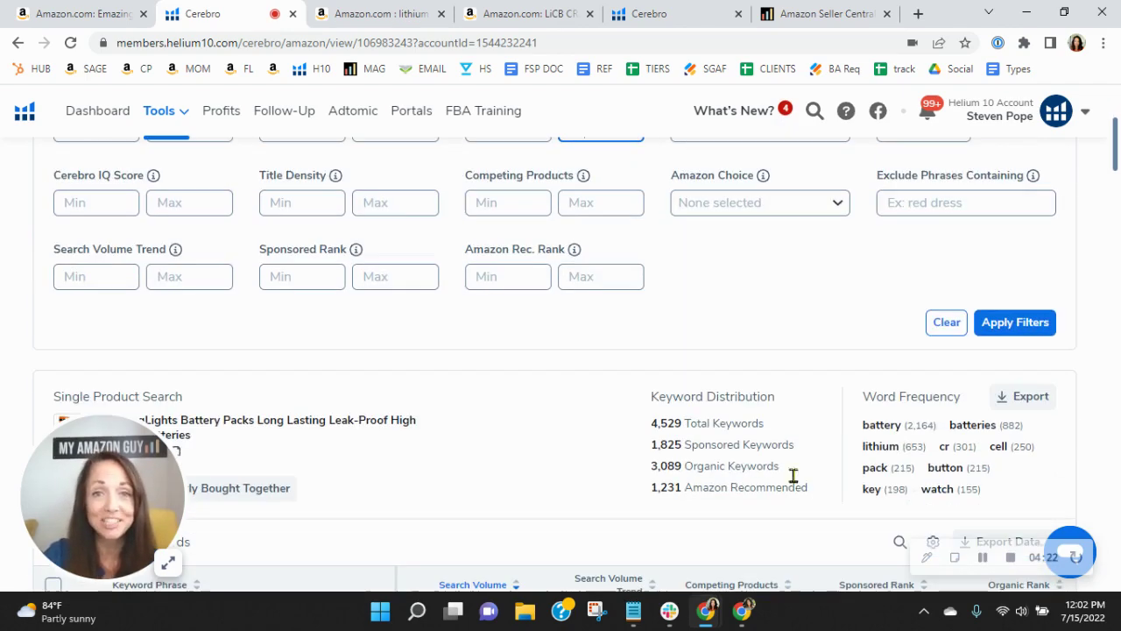
pyautogui.click(1034, 323)
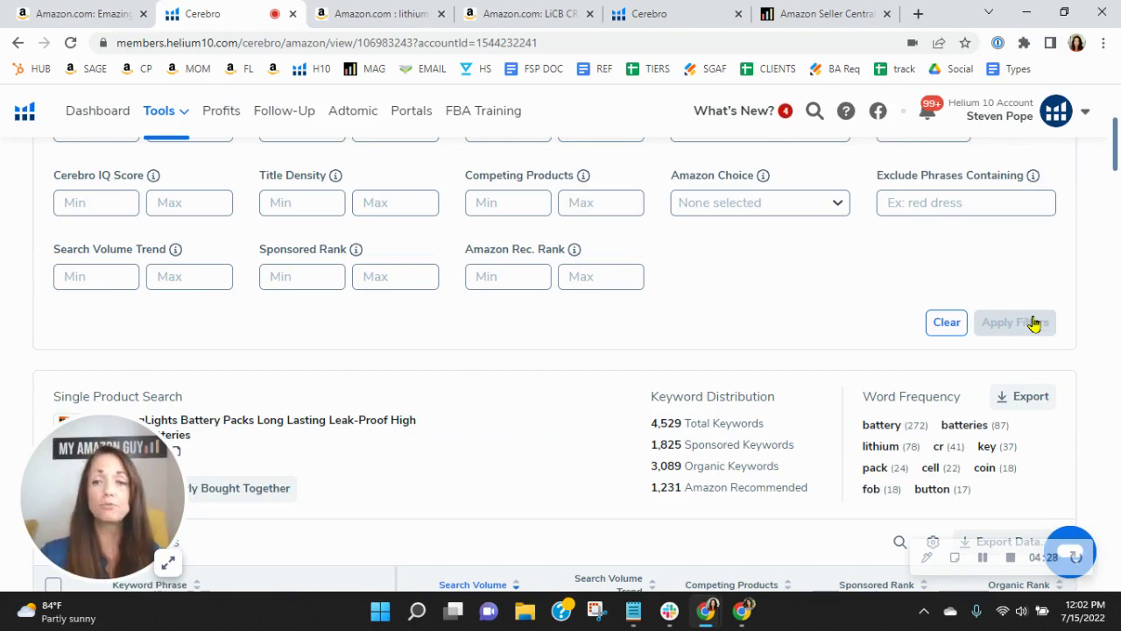
# - Review the filtered keywords' search volumes and organic ranks, and return to the EmazingLights product listing
pyautogui.scroll(-3, 491, 330)
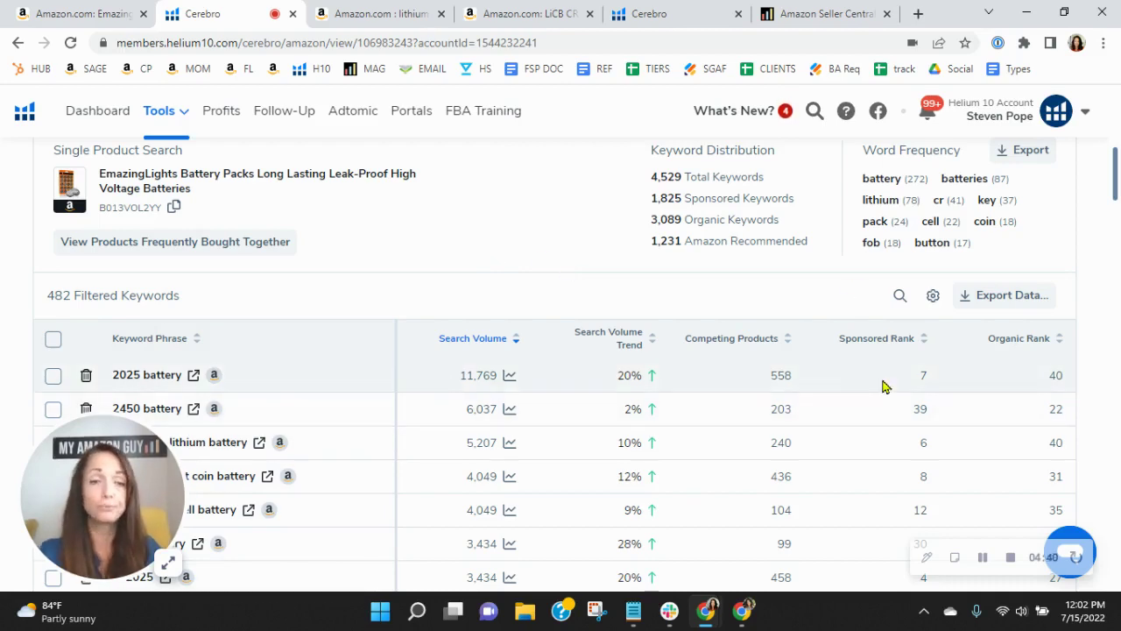
pyautogui.scroll(-1, 876, 394)
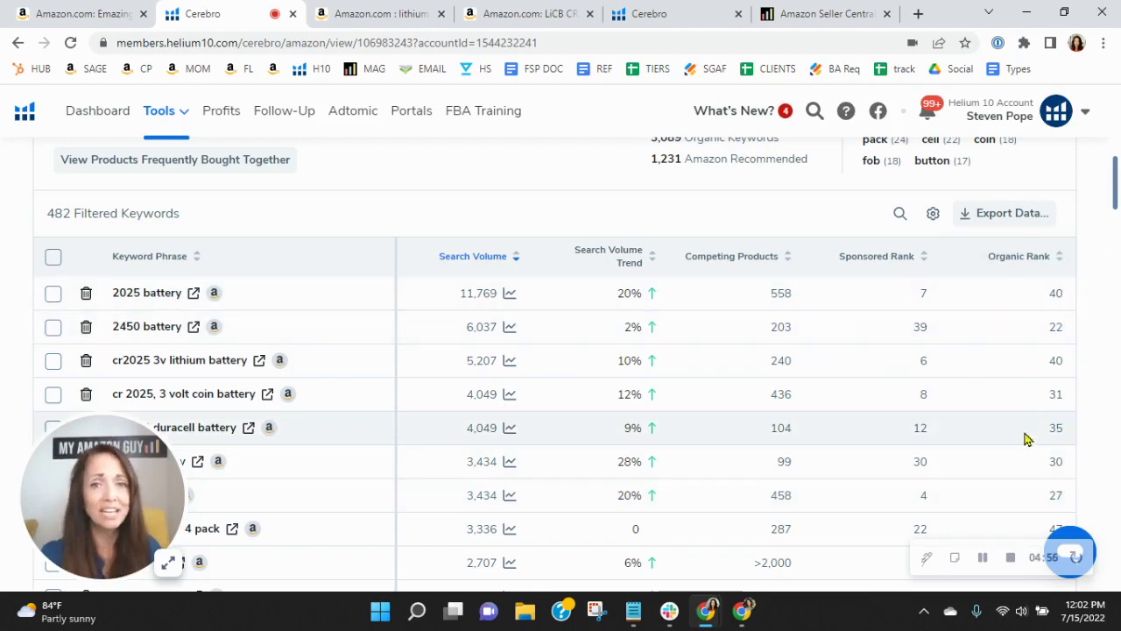
pyautogui.scroll(-2, 1019, 410)
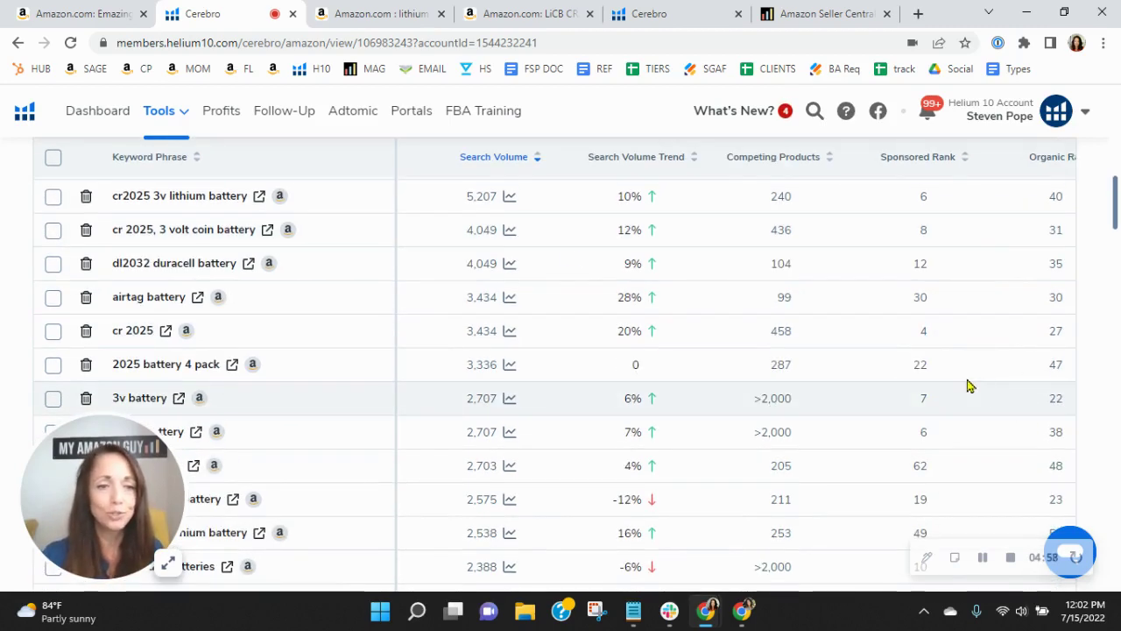
pyautogui.click(83, 13)
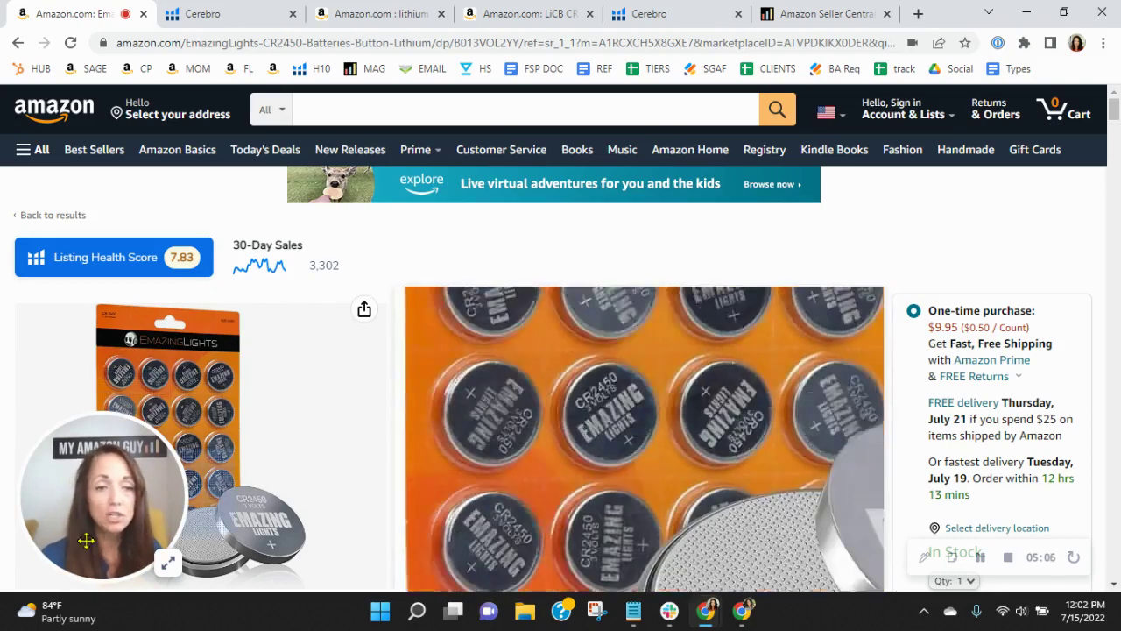
# - Examine each gallery image of the EmazingLights CR2450 listing, including the infographics, device uses and packaging back
pyautogui.moveTo(91, 498); pyautogui.dragTo(972, 177)
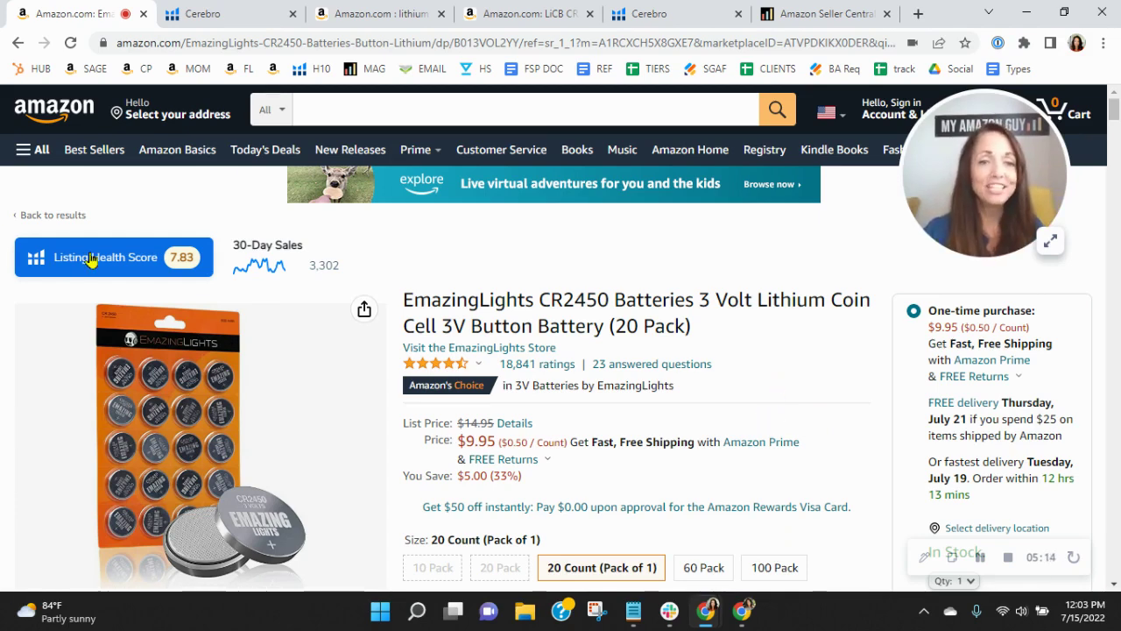
pyautogui.scroll(-2, 752, 276)
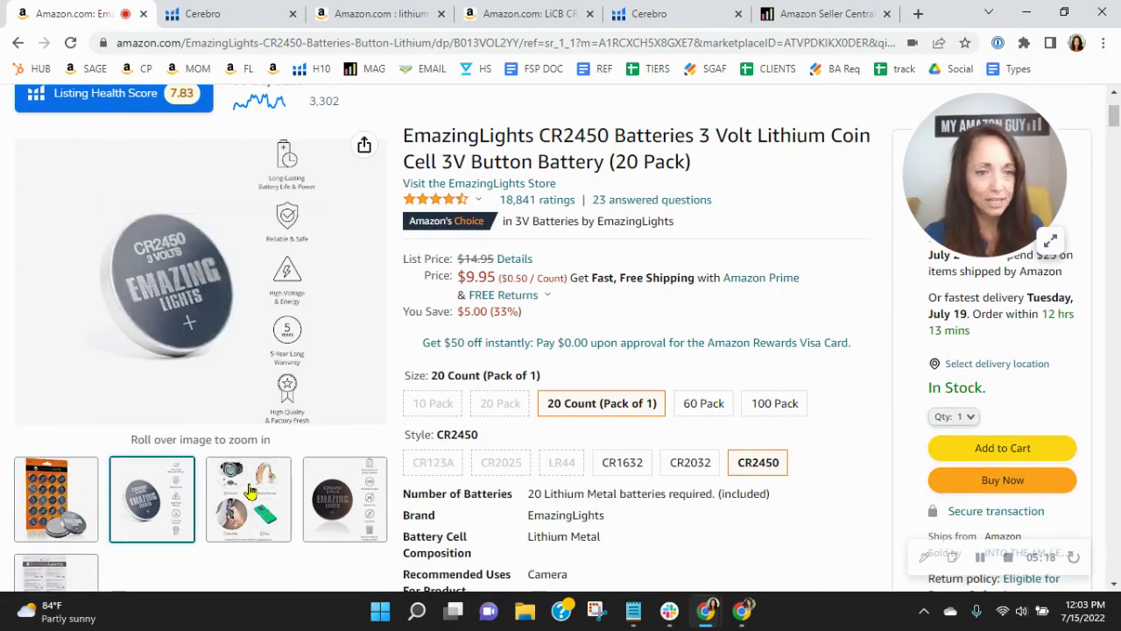
pyautogui.moveTo(248, 496)
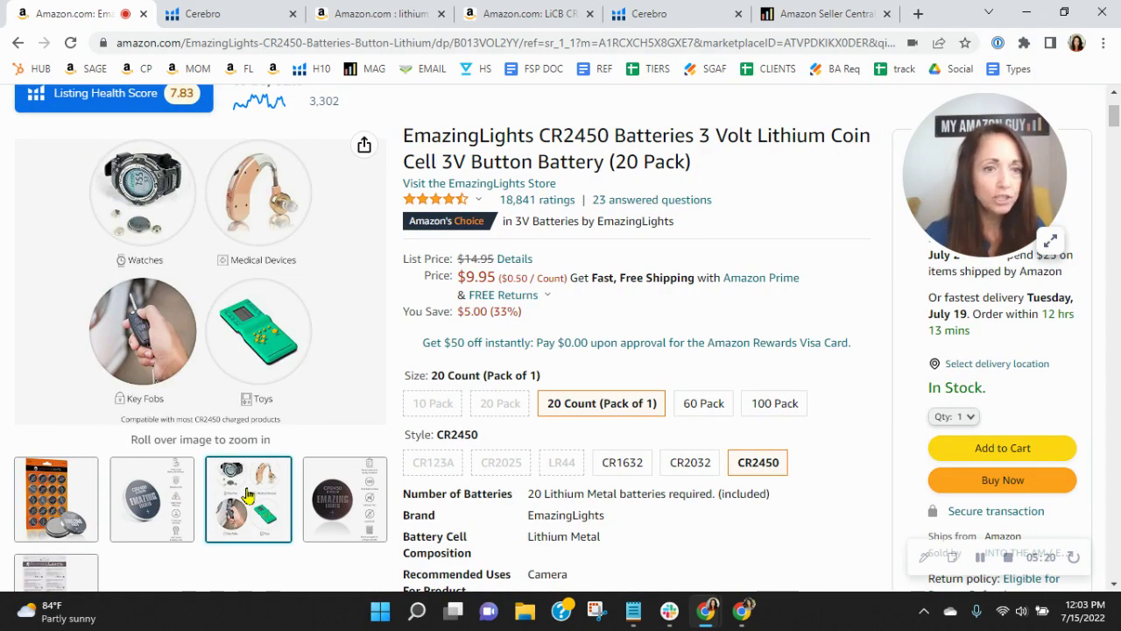
pyautogui.moveTo(372, 490)
pyautogui.moveTo(60, 576)
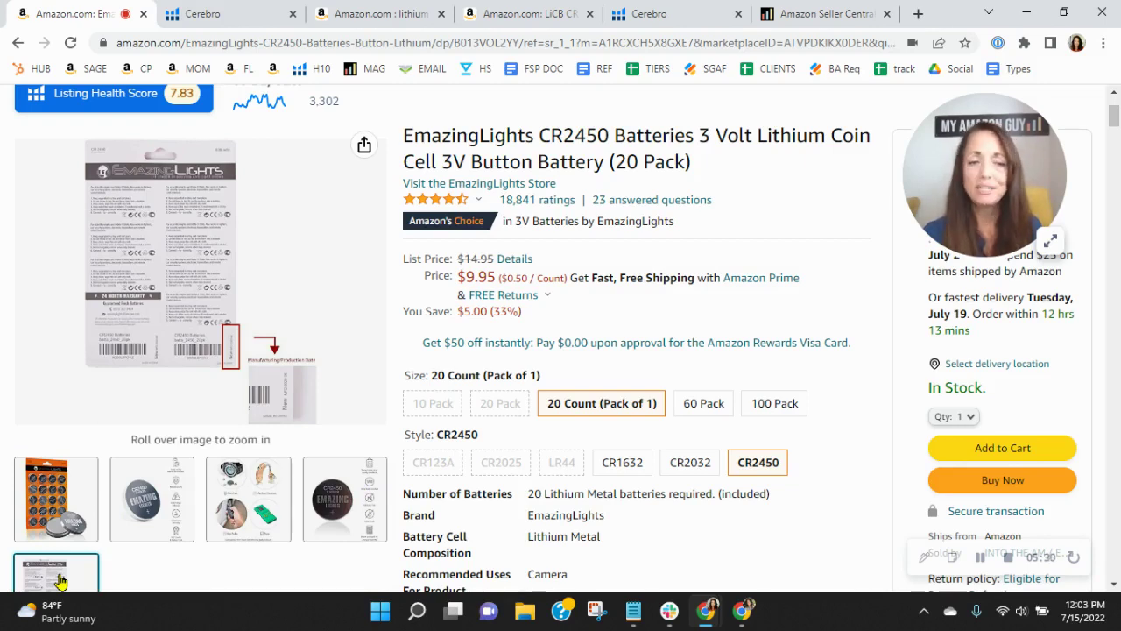
pyautogui.moveTo(147, 512)
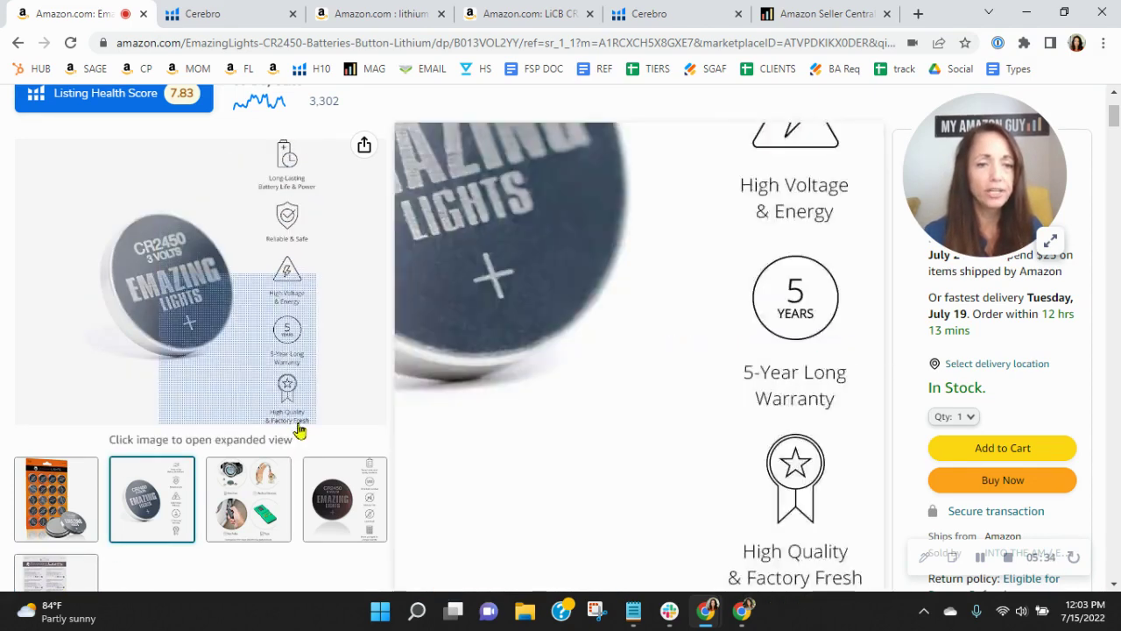
pyautogui.moveTo(50, 508)
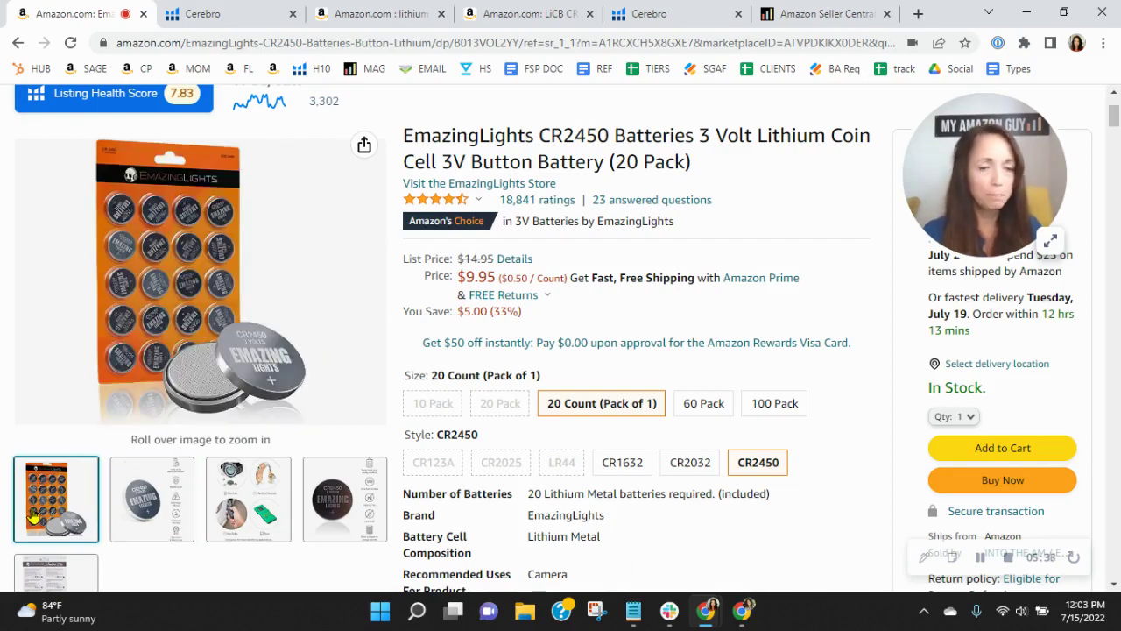
pyautogui.moveTo(241, 518)
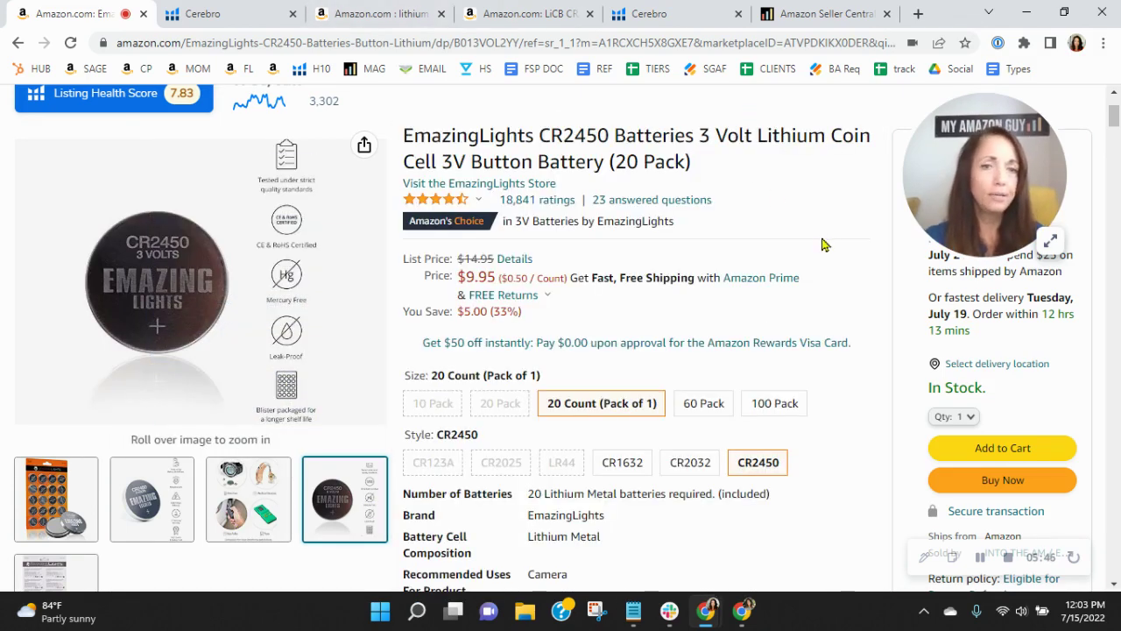
# - Review the EmazingLights listing's title, size and style variations, and About this item bullet points
pyautogui.scroll(2, 784, 210)
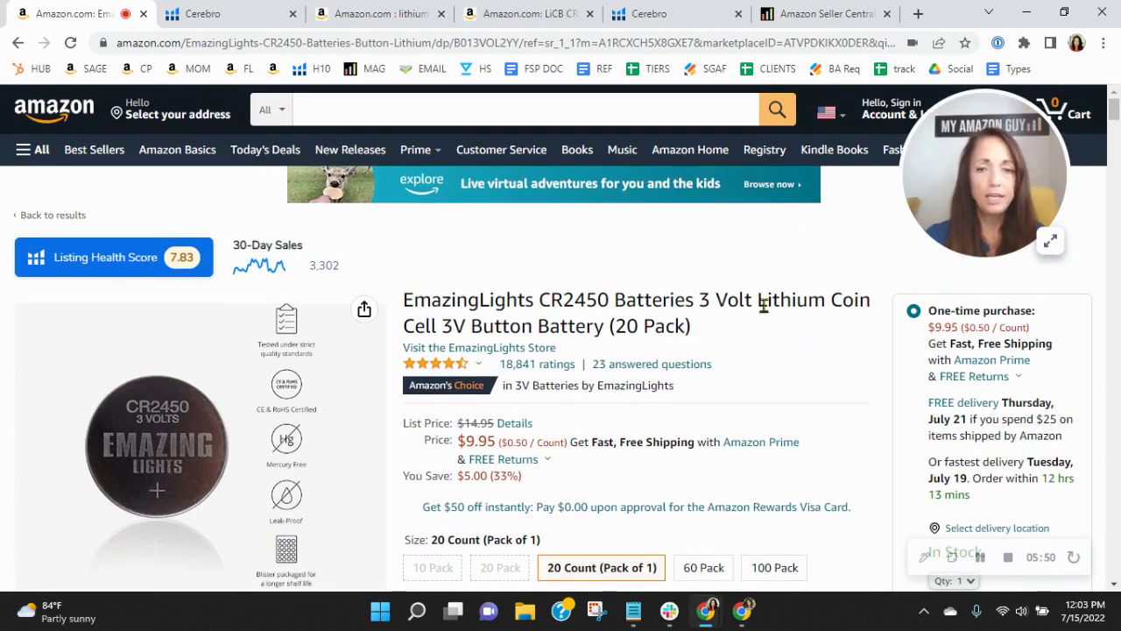
pyautogui.scroll(-7, 797, 311)
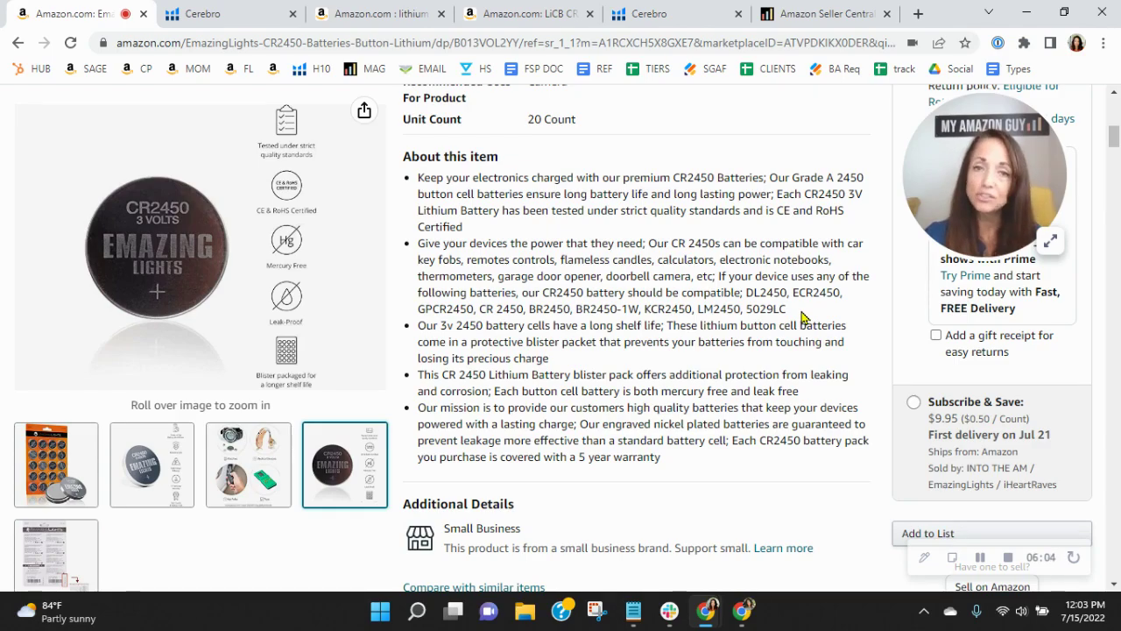
pyautogui.scroll(-9, 804, 316)
pyautogui.scroll(5, 803, 312)
pyautogui.scroll(4, 803, 312)
pyautogui.scroll(6, 791, 376)
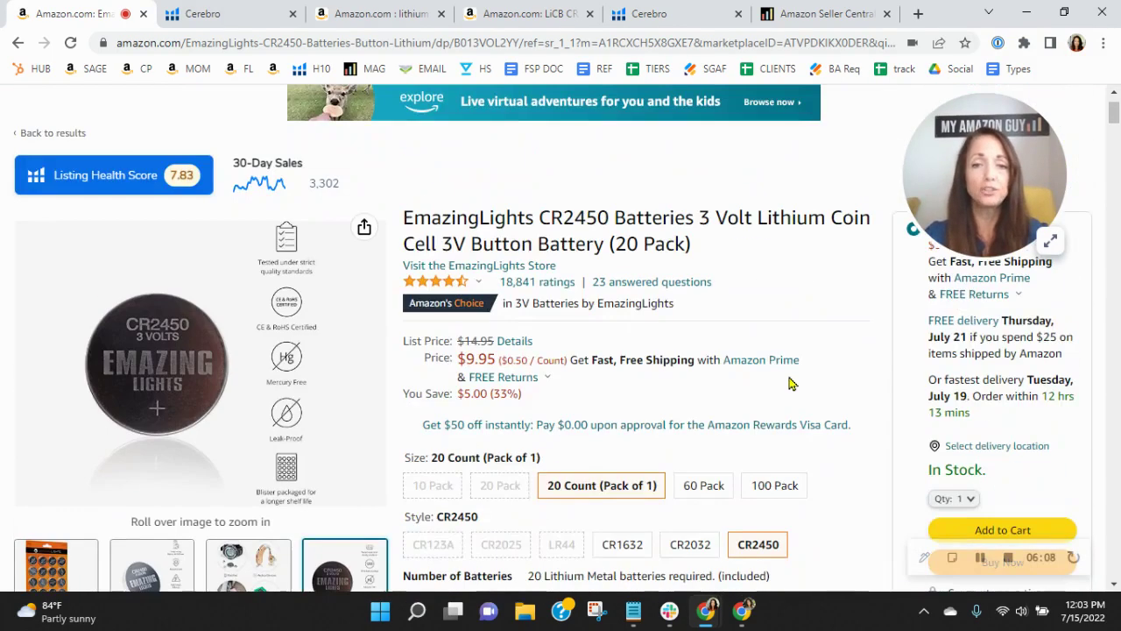
pyautogui.scroll(-1, 797, 304)
pyautogui.scroll(-2, 797, 304)
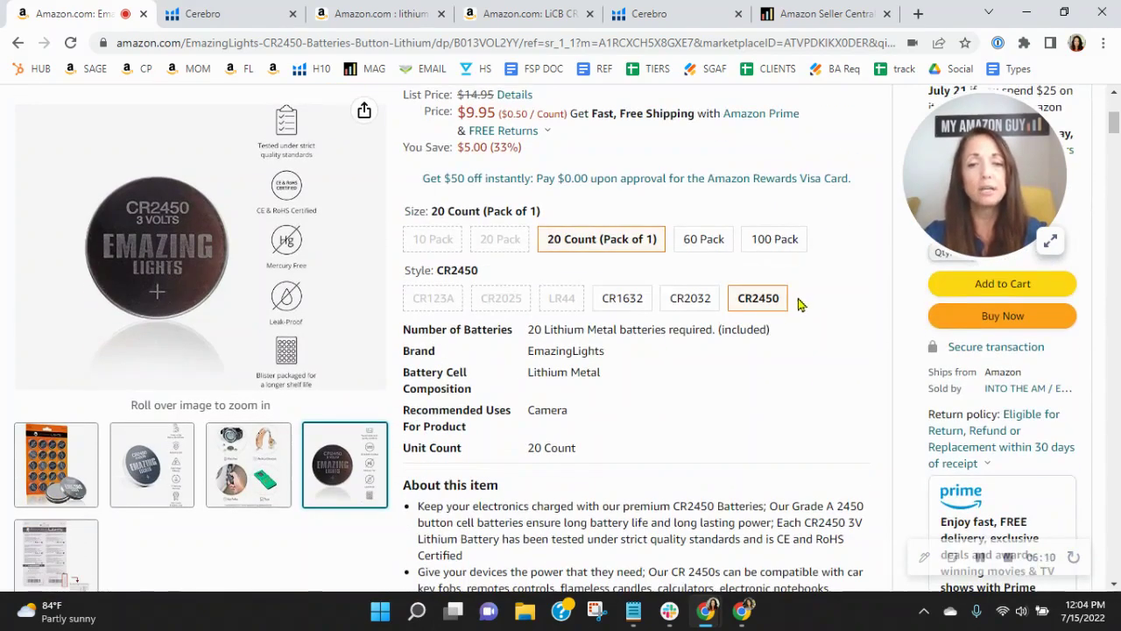
pyautogui.scroll(-6, 783, 471)
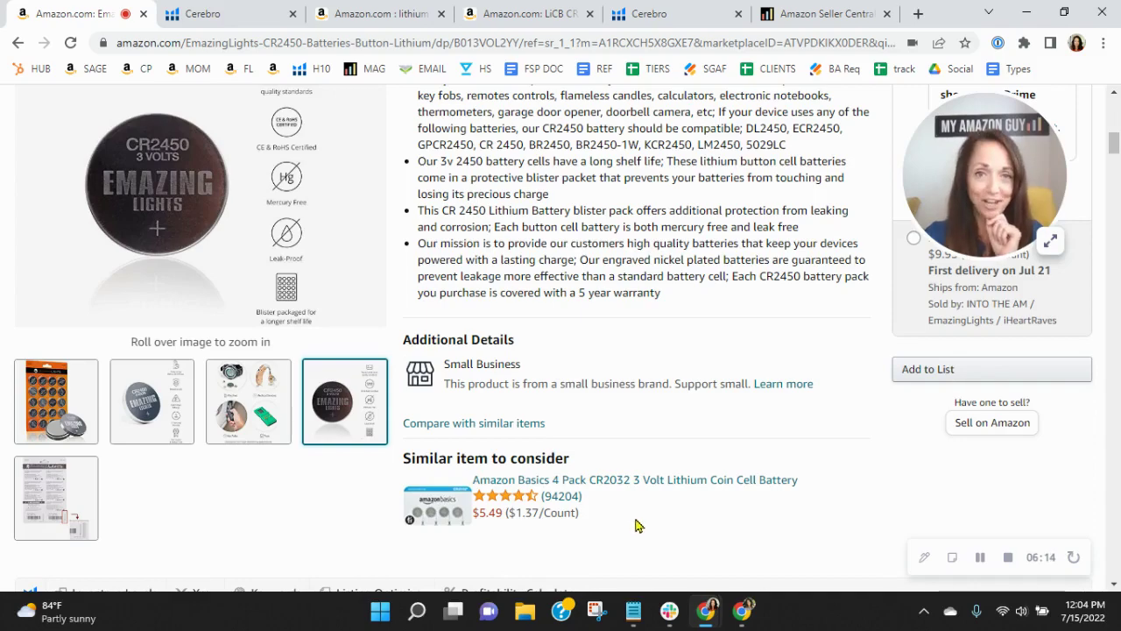
# - Look through the EmazingLights page past its sales chart, customer questions and videos to the Product Description
pyautogui.scroll(-10, 915, 460)
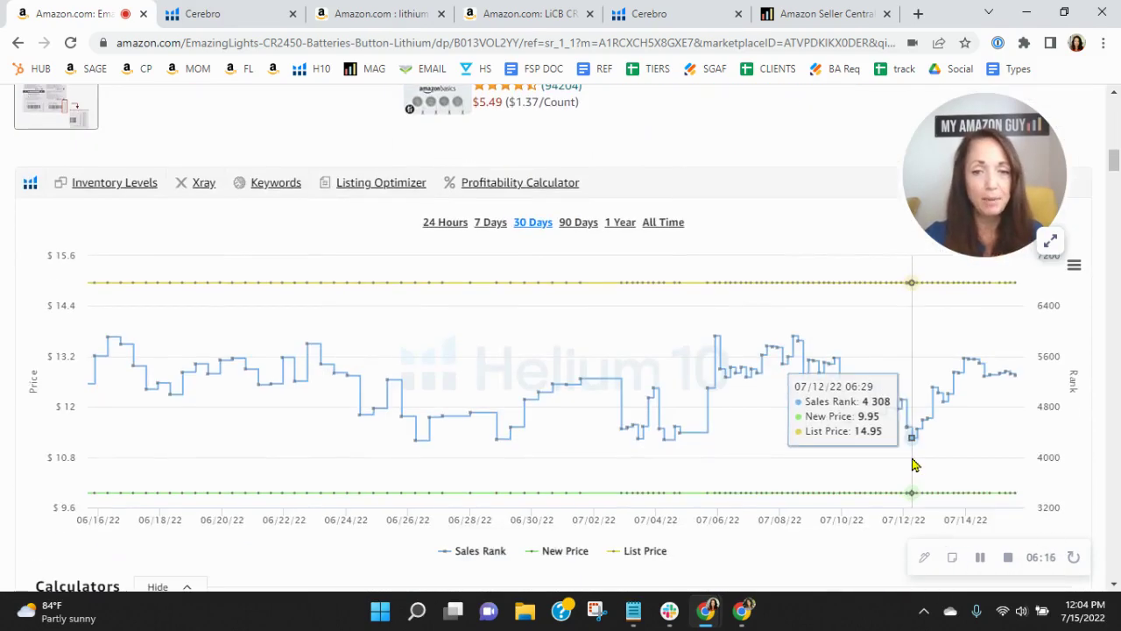
pyautogui.scroll(-15, 919, 436)
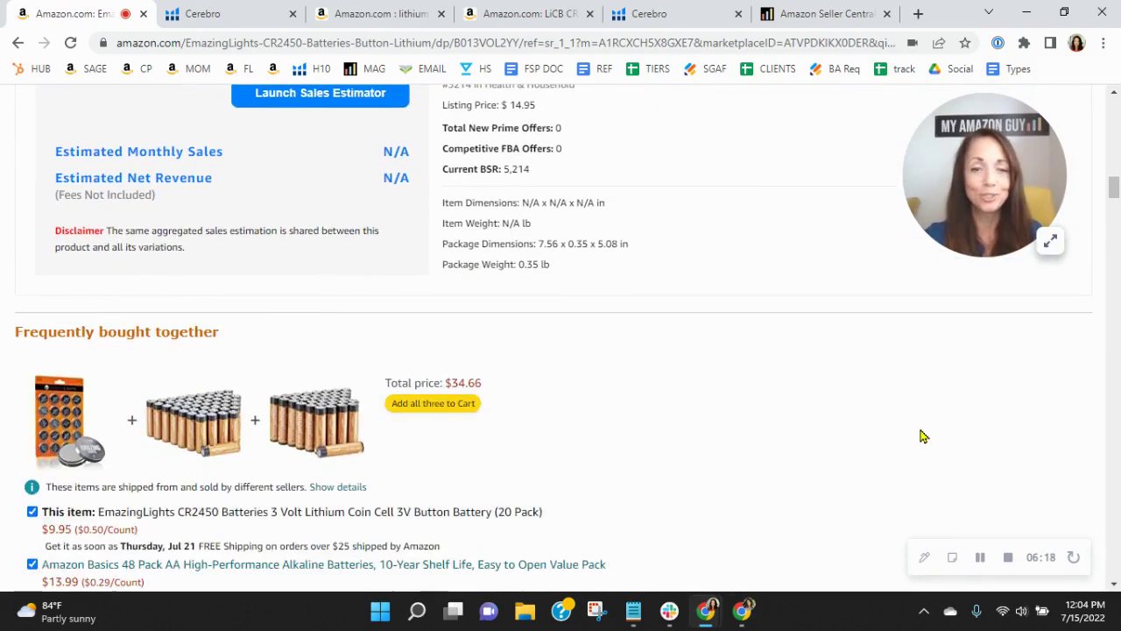
pyautogui.scroll(-10, 920, 430)
pyautogui.scroll(-5, 915, 424)
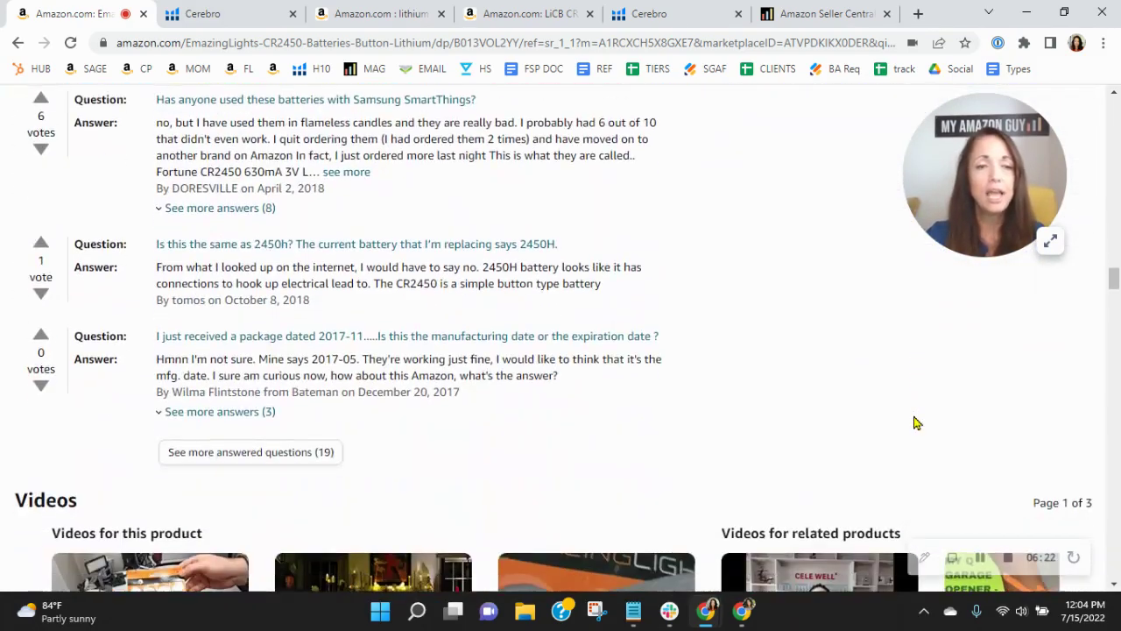
pyautogui.scroll(-5, 915, 418)
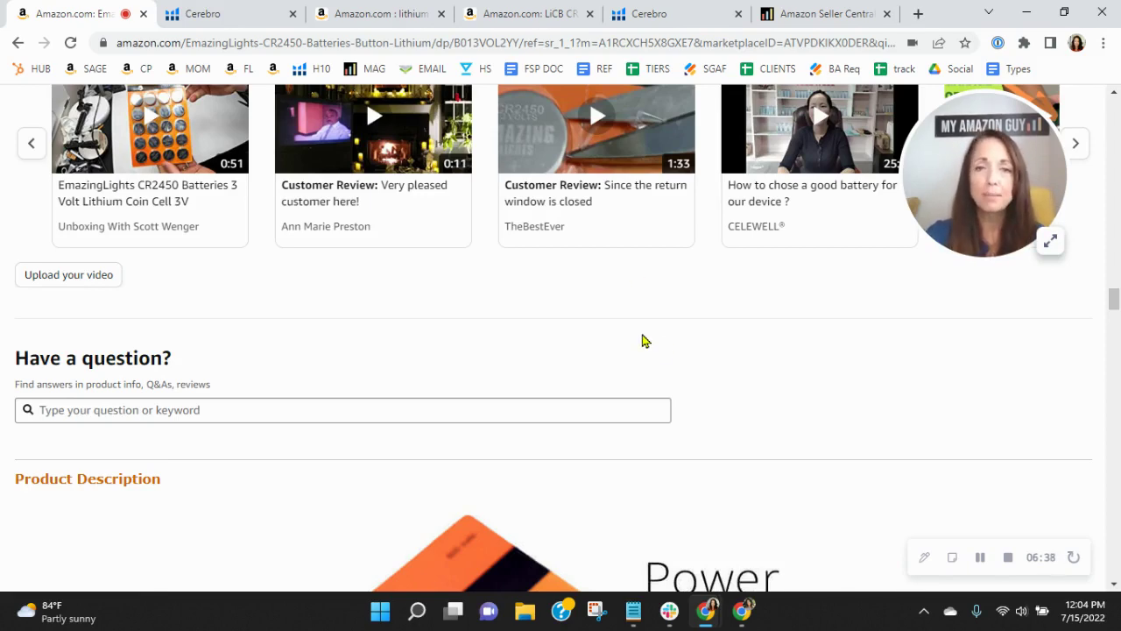
# - Check the Product Description content on the LiCB CR2032 listing, and return to the EmazingLights listing
pyautogui.click(550, 13)
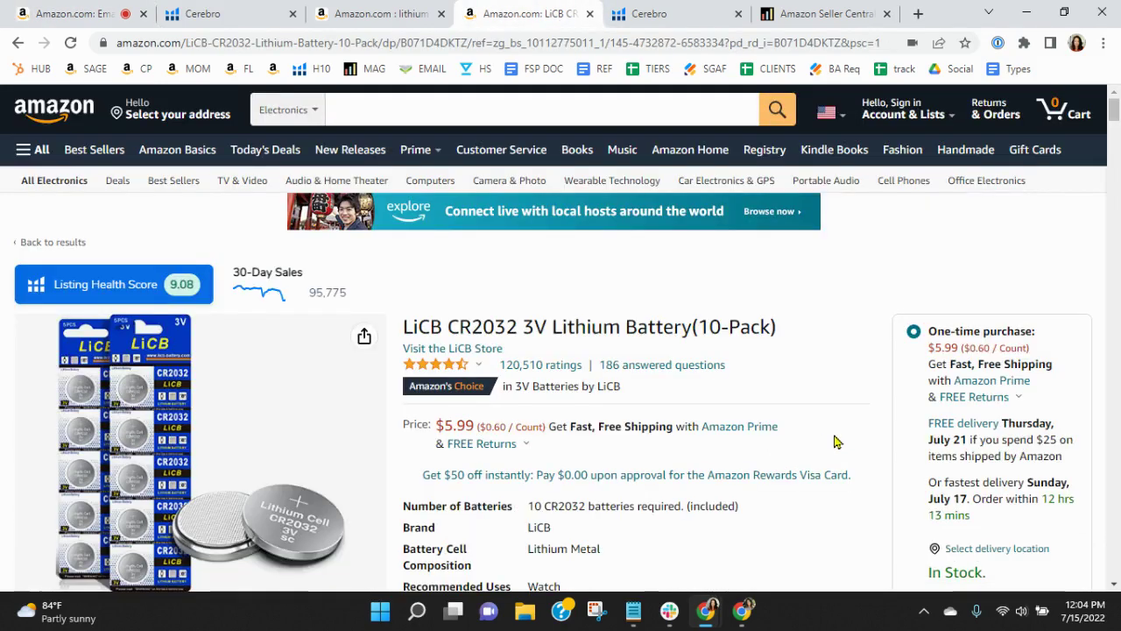
pyautogui.scroll(-20, 827, 436)
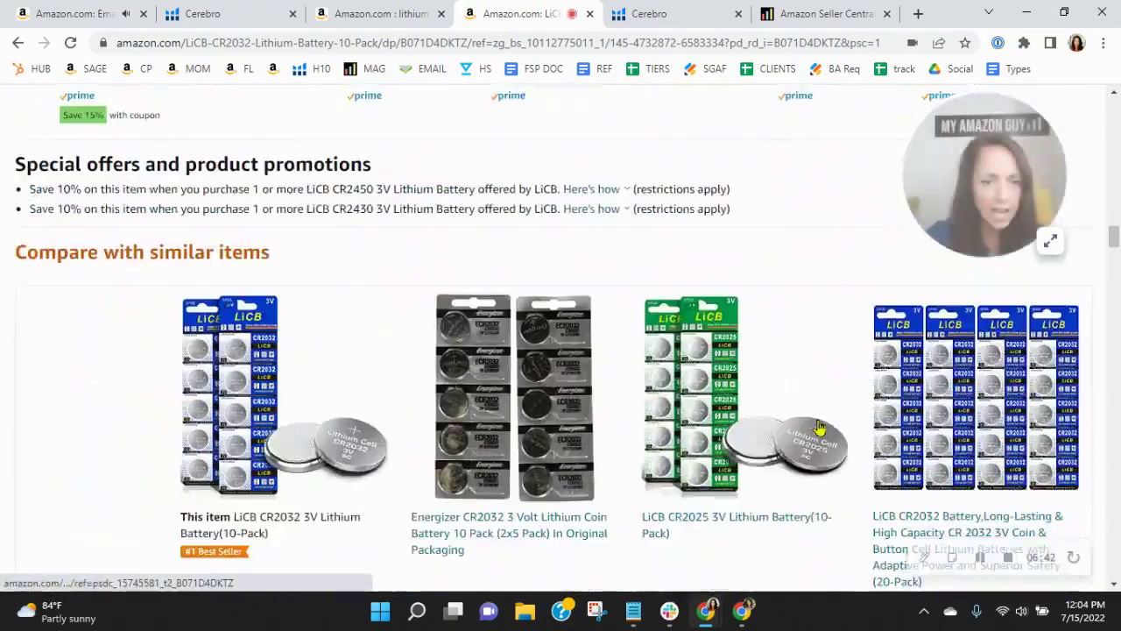
pyautogui.scroll(-20, 819, 427)
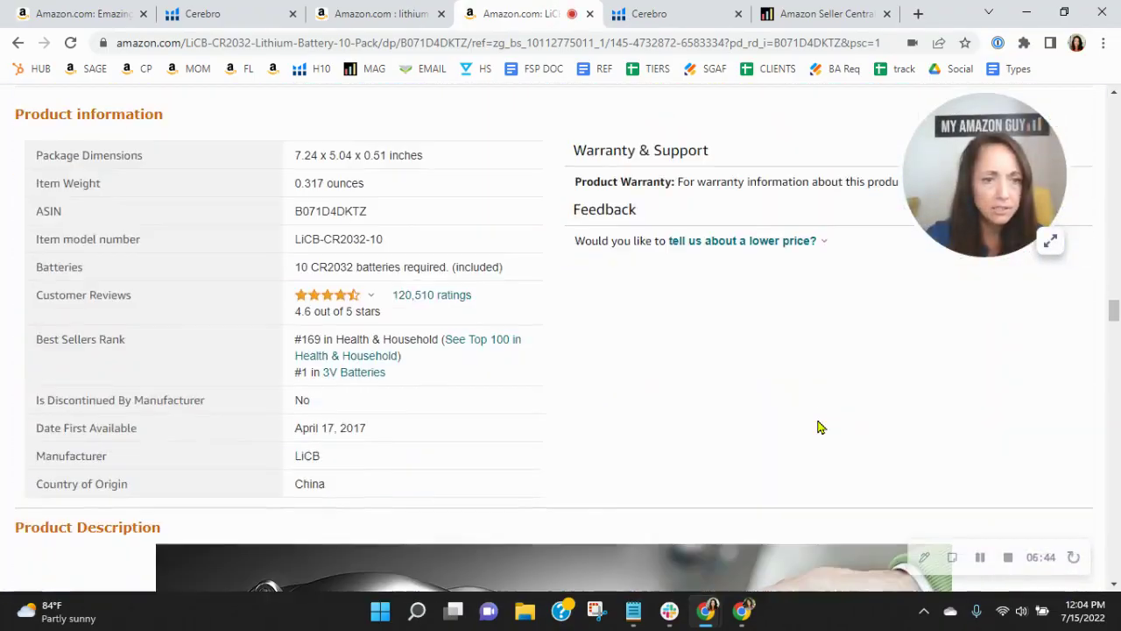
pyautogui.scroll(-5, 819, 427)
pyautogui.scroll(2, 818, 425)
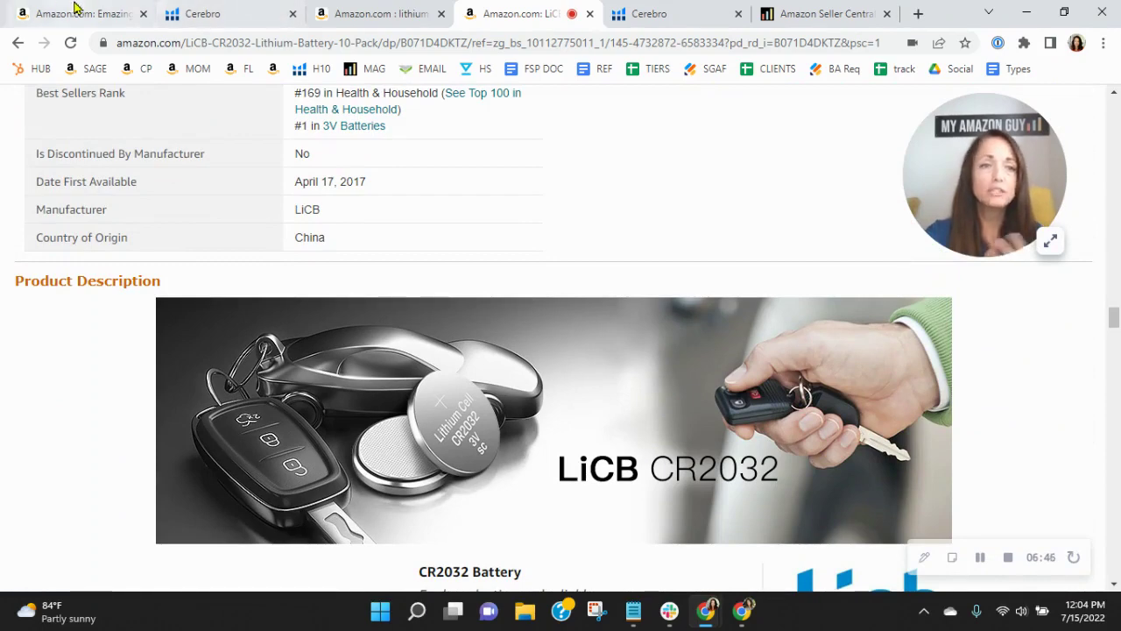
pyautogui.click(65, 10)
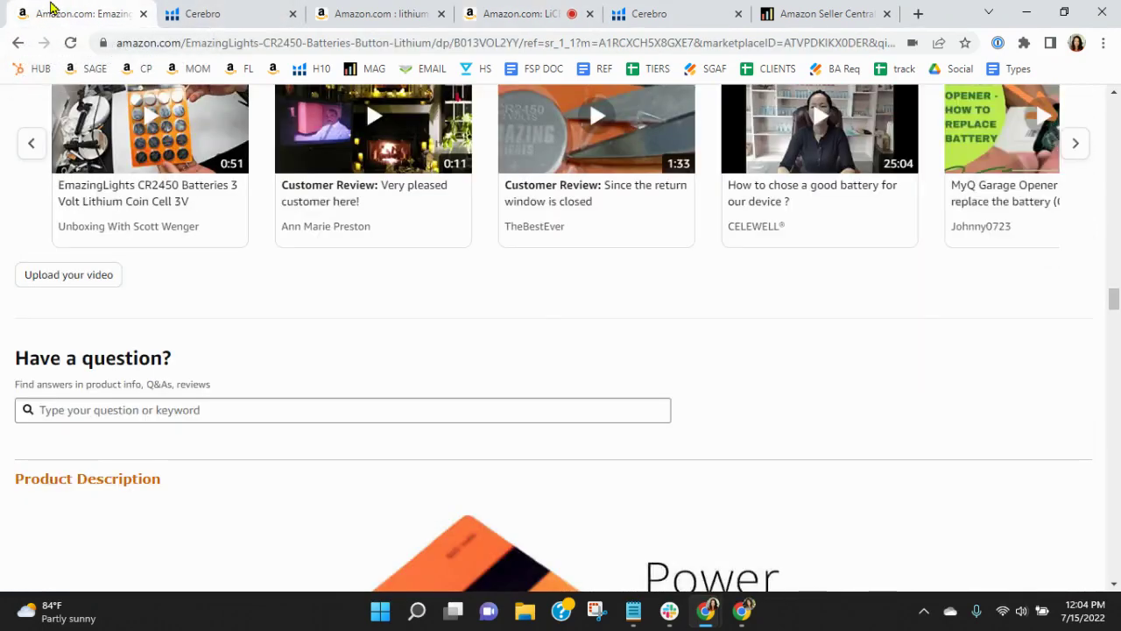
# - Open the bookmarked Age of Sage soap listing in place of the lithium batteries search and examine its From the brand carousel
pyautogui.click(370, 9)
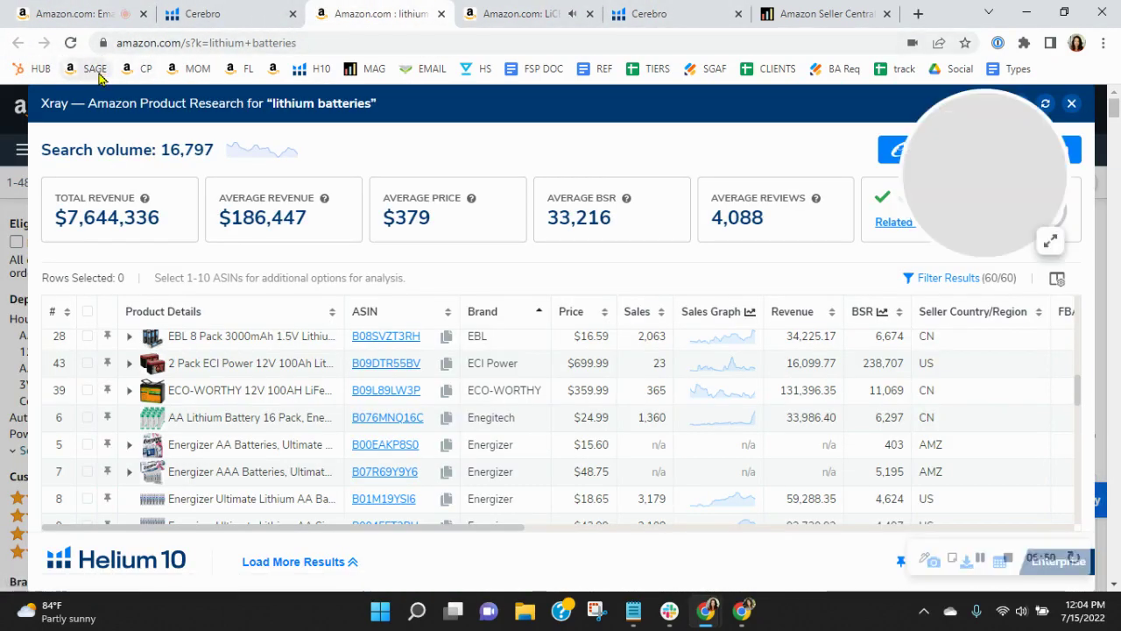
pyautogui.click(97, 70)
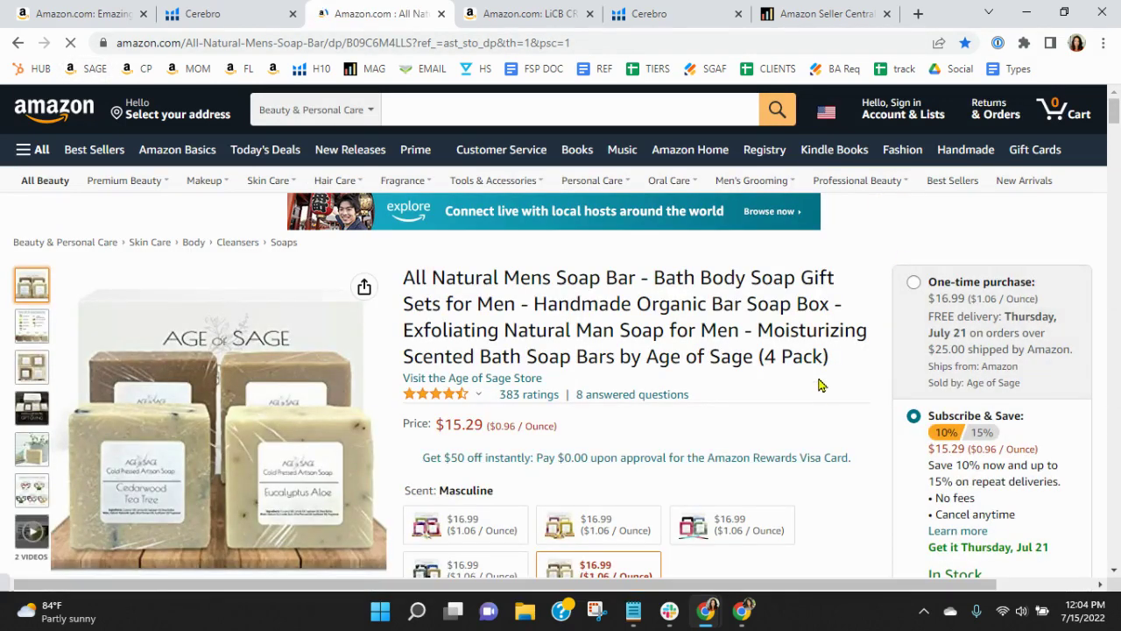
pyautogui.scroll(-1, 797, 329)
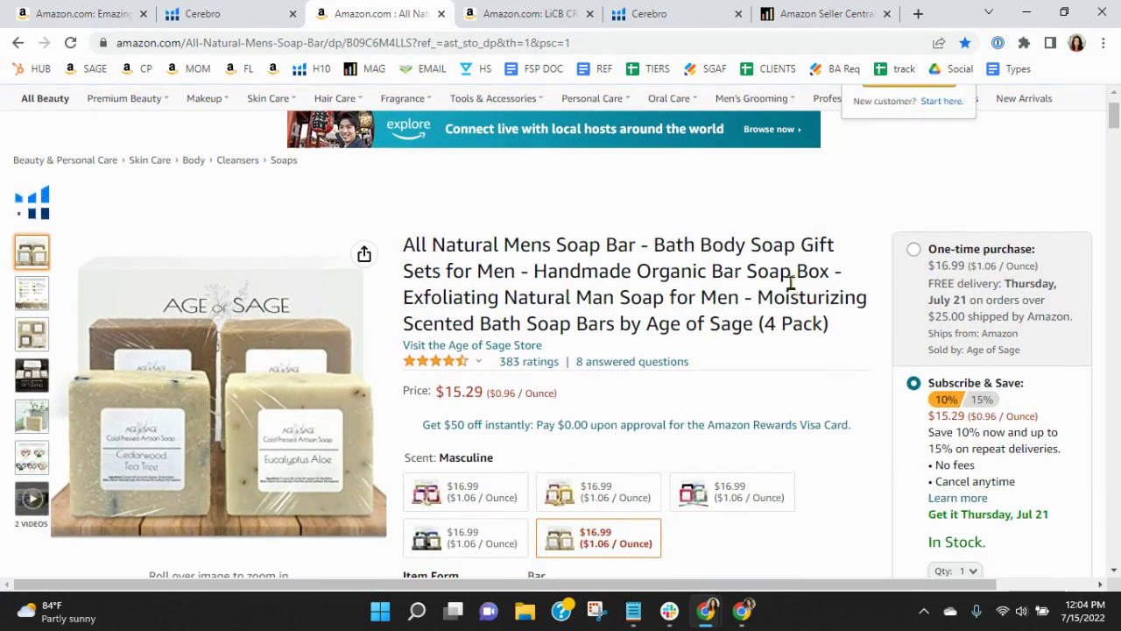
pyautogui.scroll(-5, 788, 279)
pyautogui.scroll(-10, 847, 355)
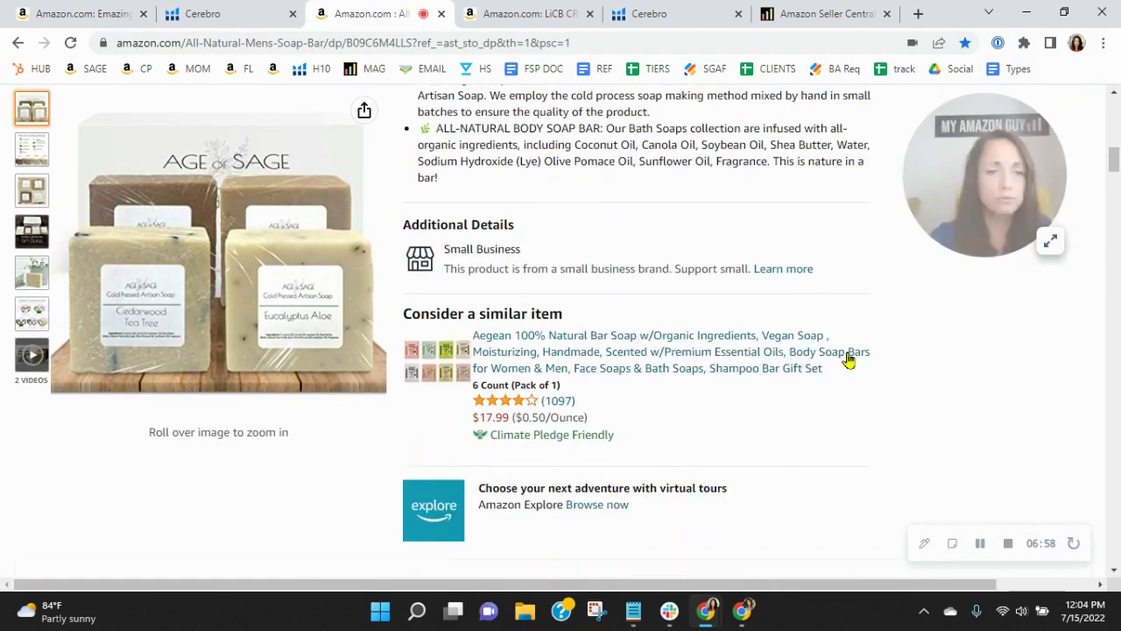
pyautogui.scroll(-8, 847, 361)
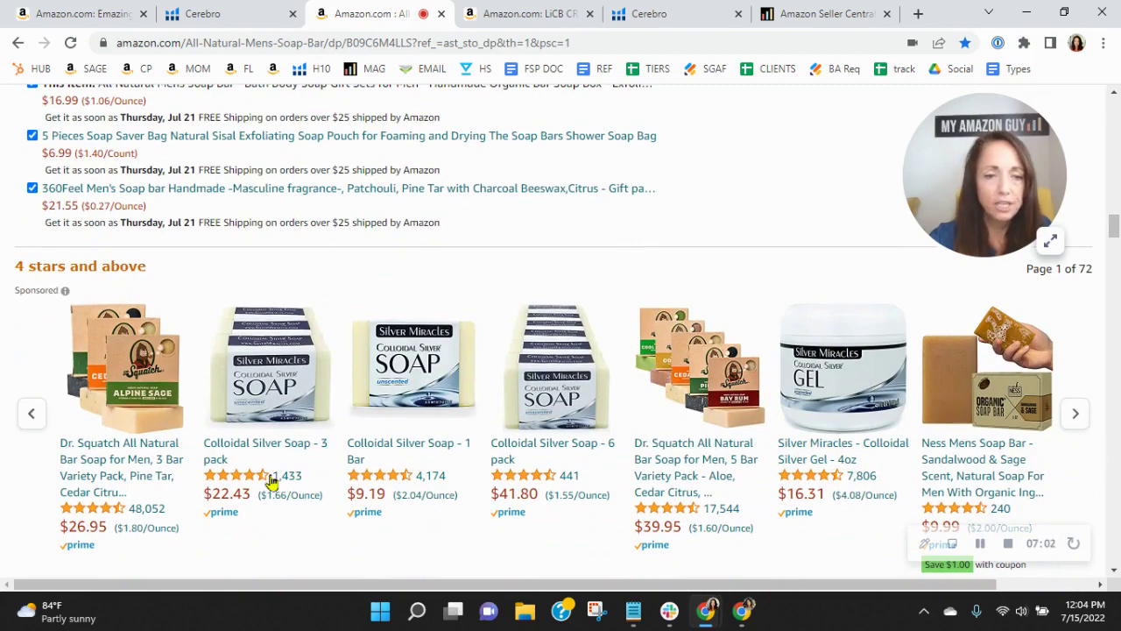
pyautogui.scroll(-3, 1057, 458)
pyautogui.scroll(-5, 1057, 458)
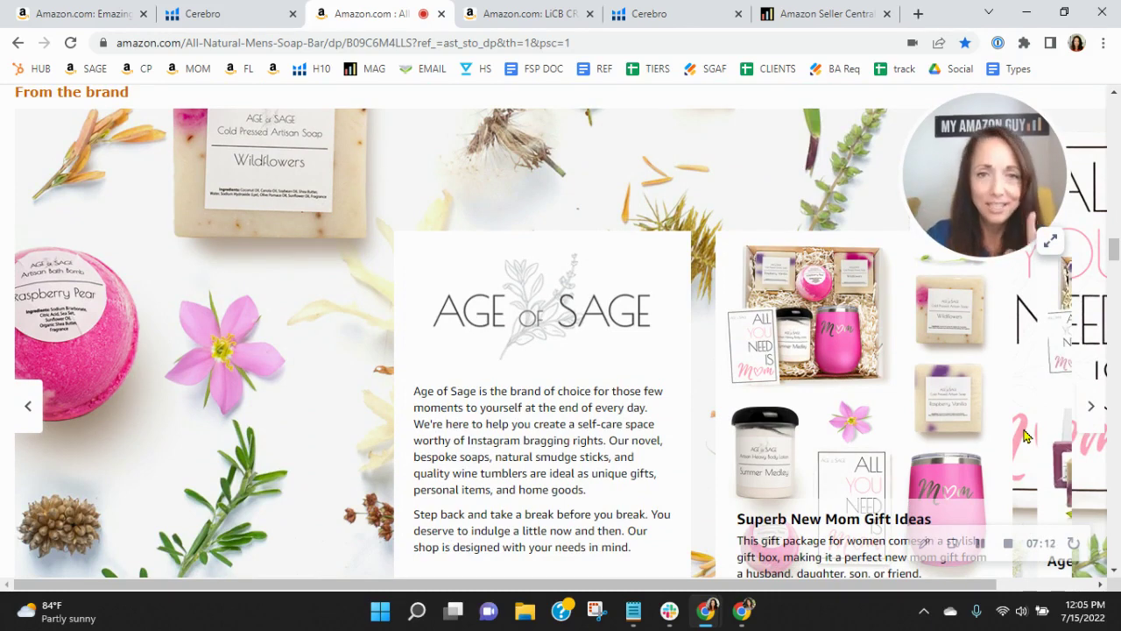
pyautogui.click(1095, 421)
pyautogui.scroll(-1, 1062, 362)
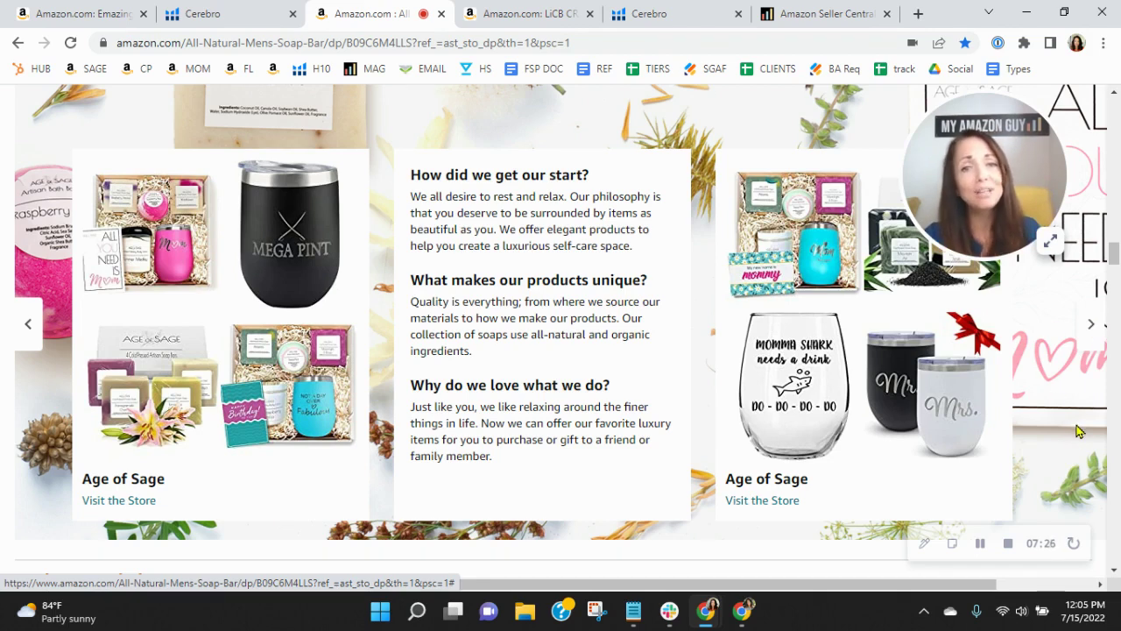
# - Reveal the image alt text in the EmazingLights Product Description with Image Alt Text Viewer and review it through the comparison chart
pyautogui.click(55, 11)
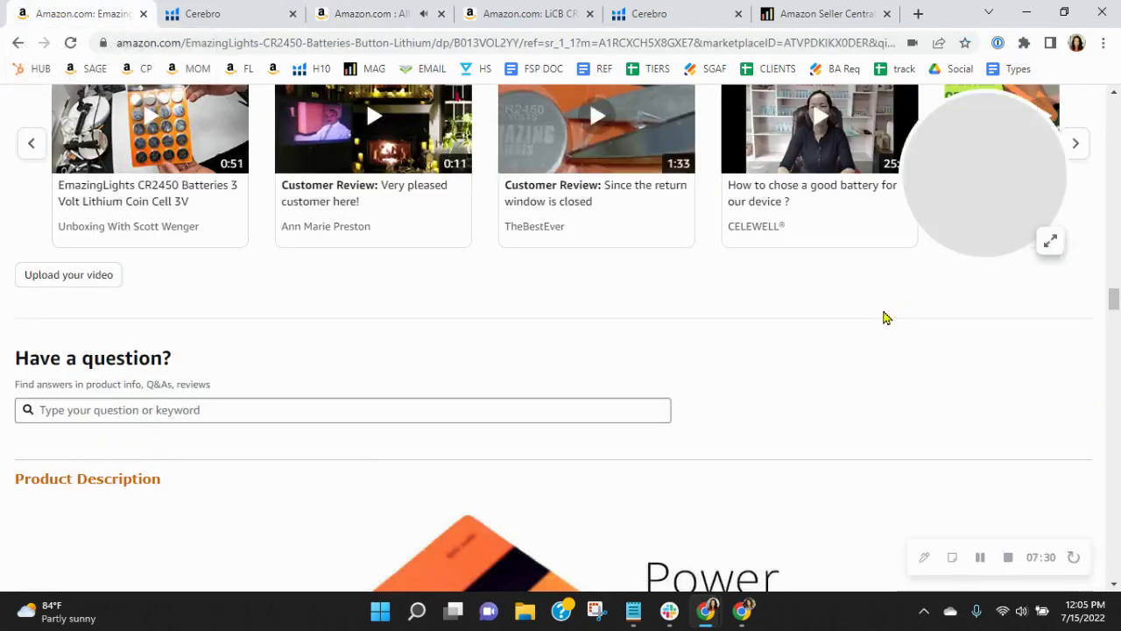
pyautogui.scroll(-2, 889, 195)
pyautogui.scroll(-2, 745, 208)
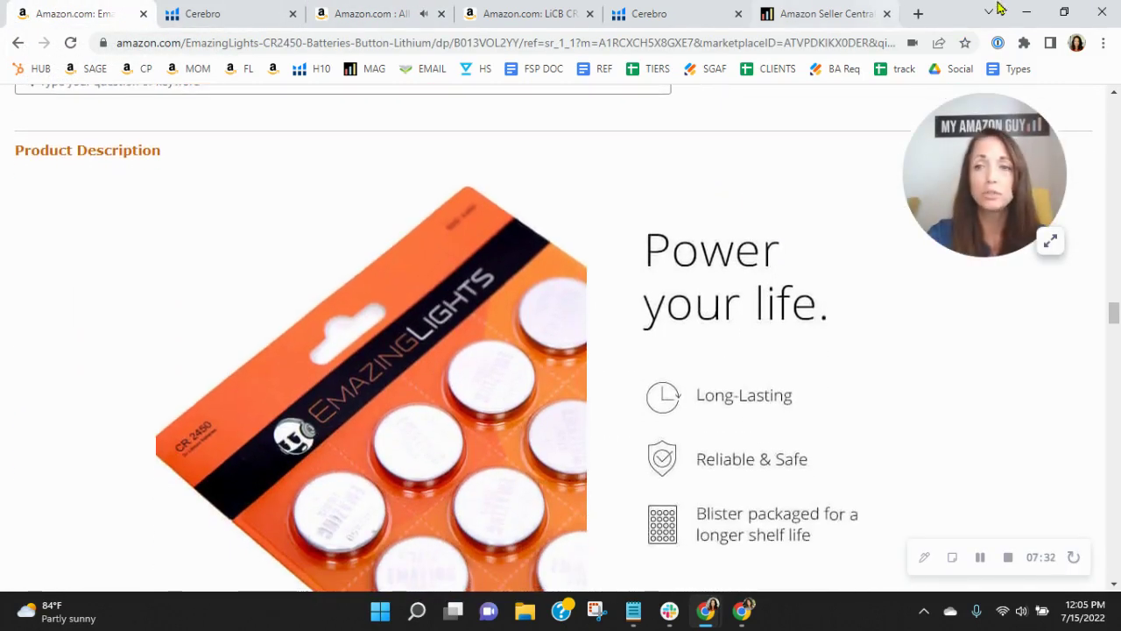
pyautogui.click(1024, 42)
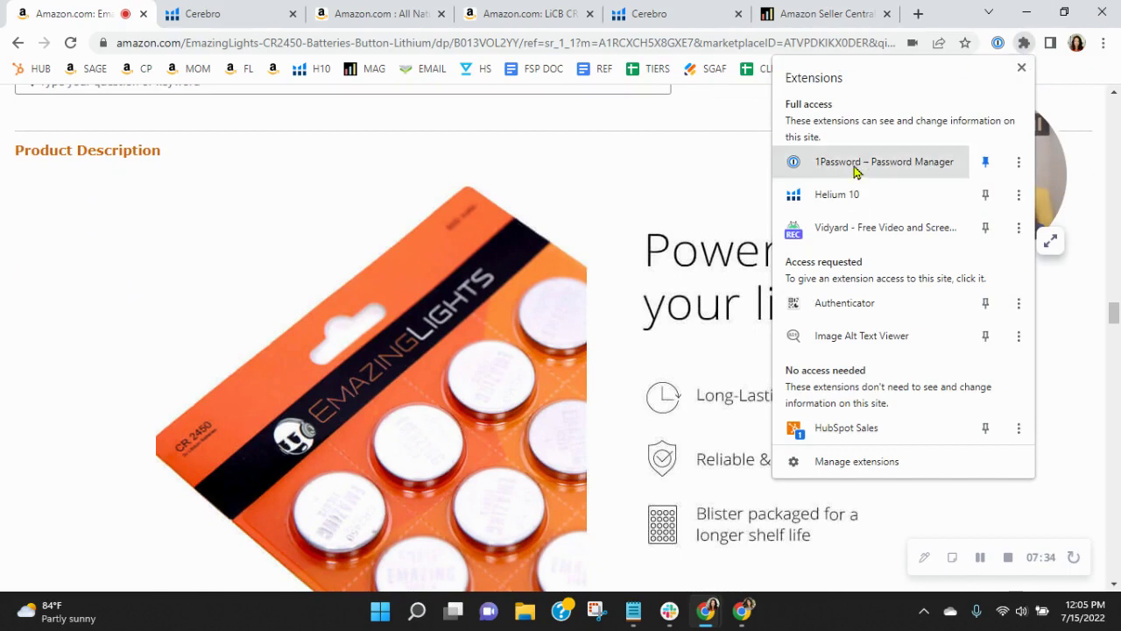
pyautogui.click(881, 336)
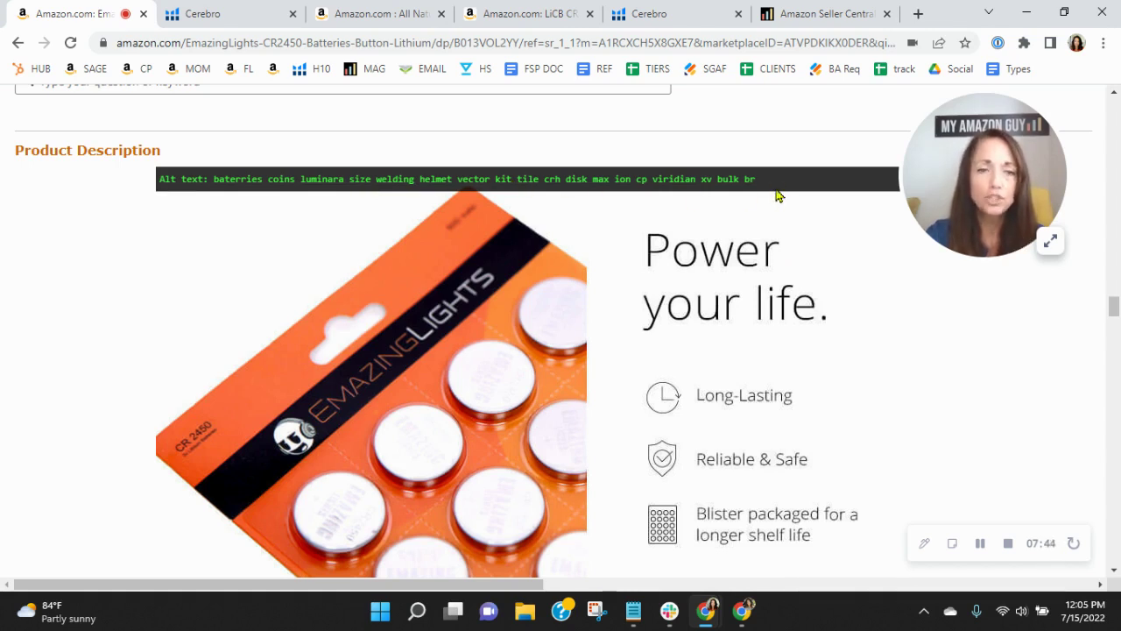
pyautogui.scroll(-4, 778, 194)
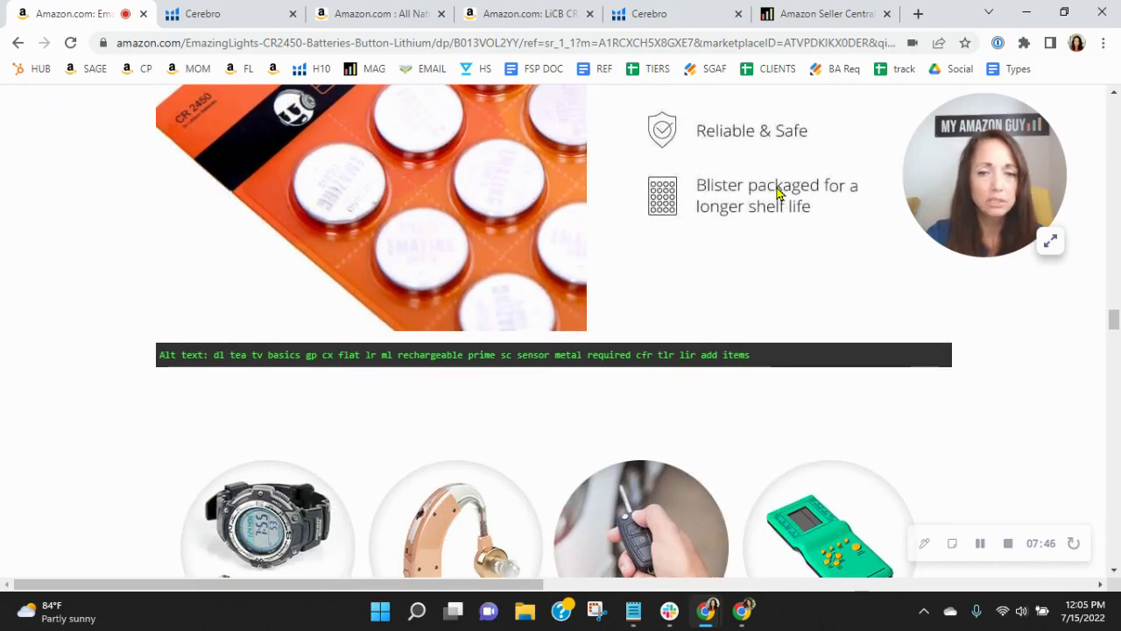
pyautogui.scroll(-7, 778, 195)
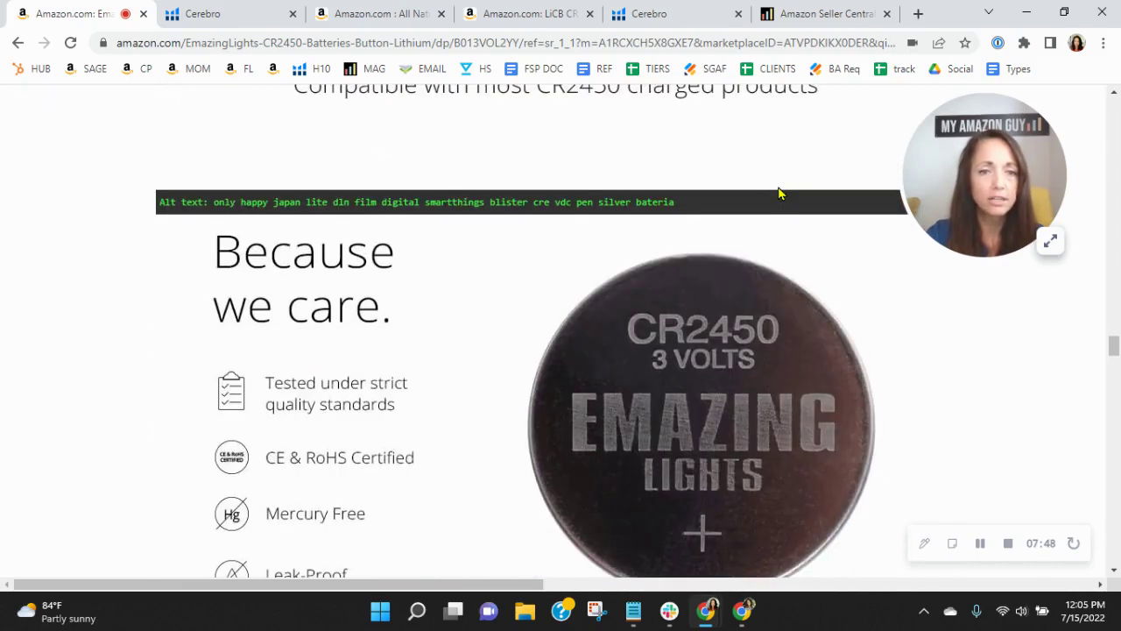
pyautogui.scroll(-8, 777, 195)
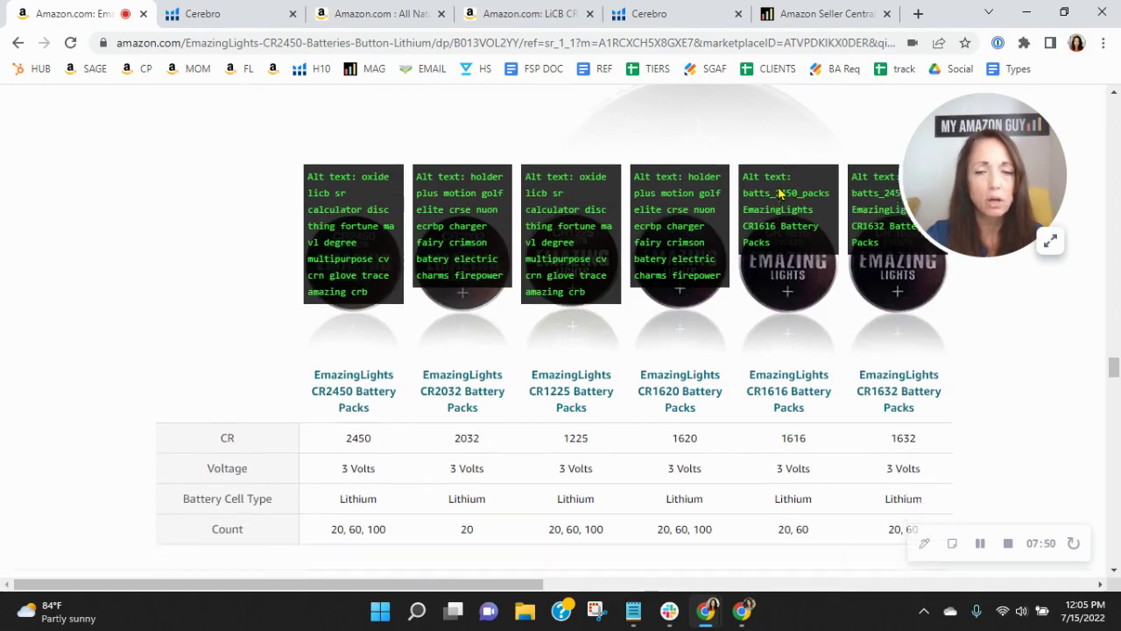
# - Turn off the Image Alt Text Viewer overlays on the EmazingLights listing and bring up the My Amazon Guy Full Service Management page
pyautogui.scroll(-2, 778, 194)
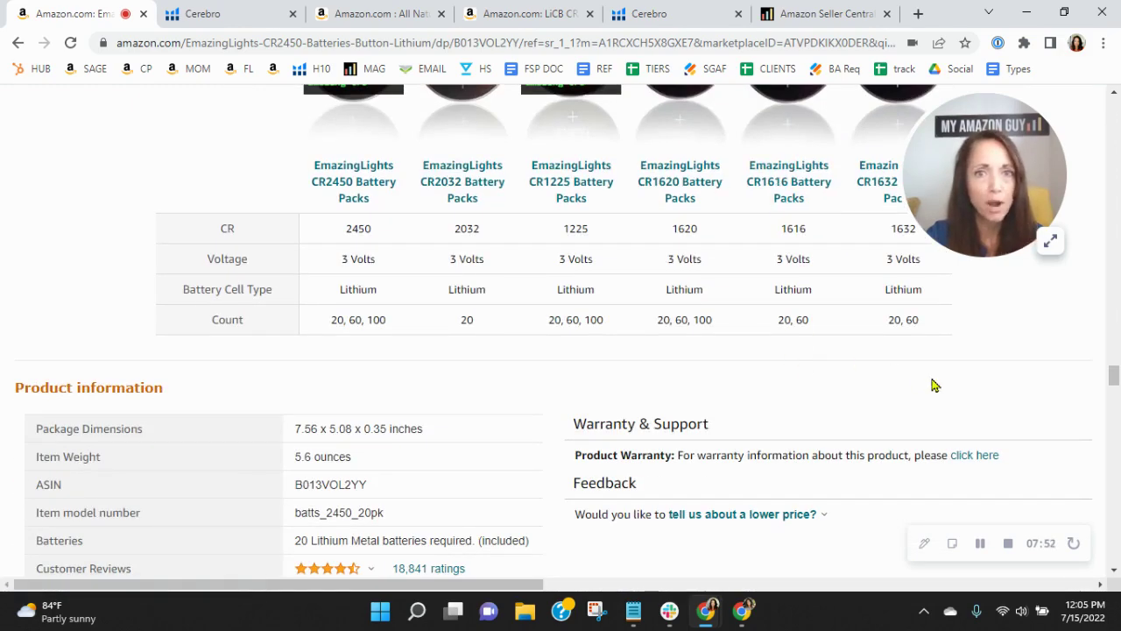
pyautogui.scroll(15, 1006, 372)
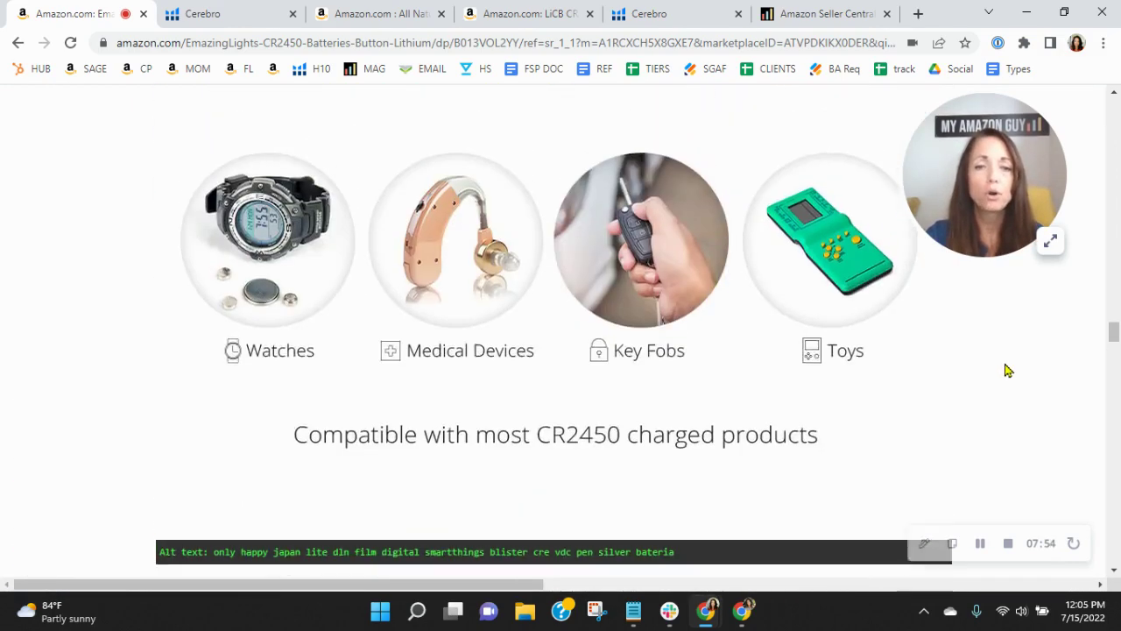
pyautogui.scroll(5, 1002, 375)
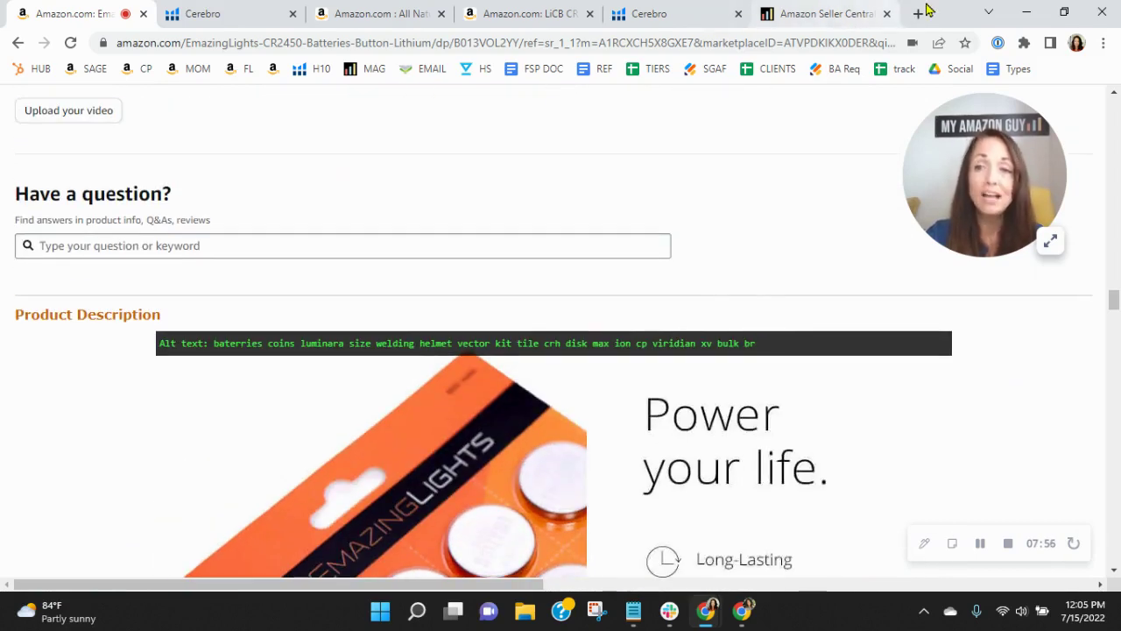
pyautogui.click(1024, 43)
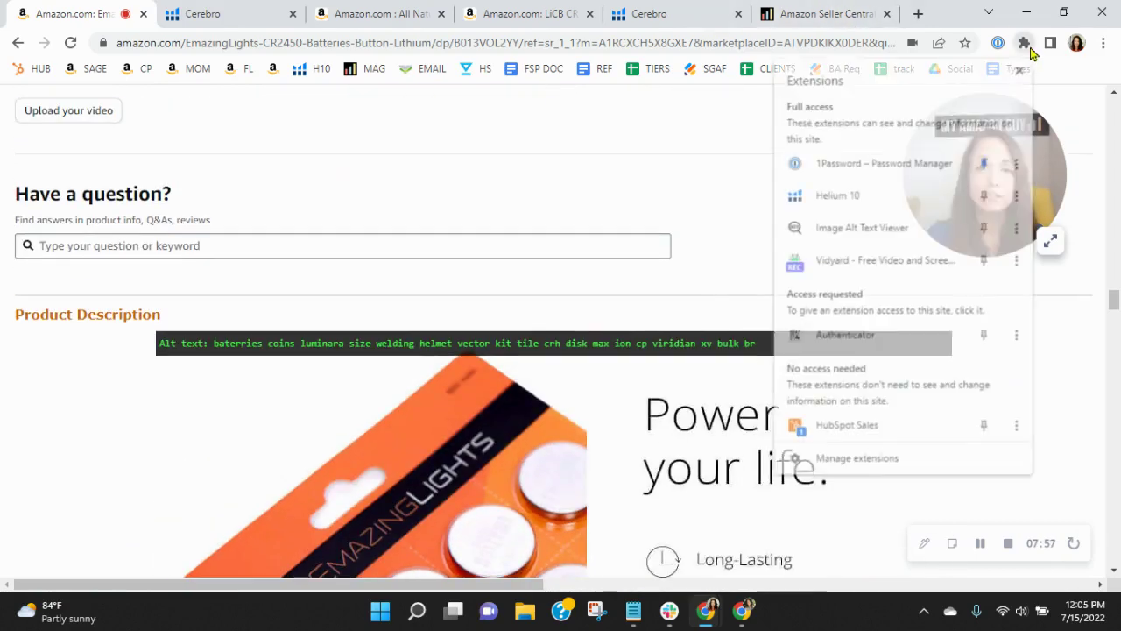
pyautogui.click(865, 226)
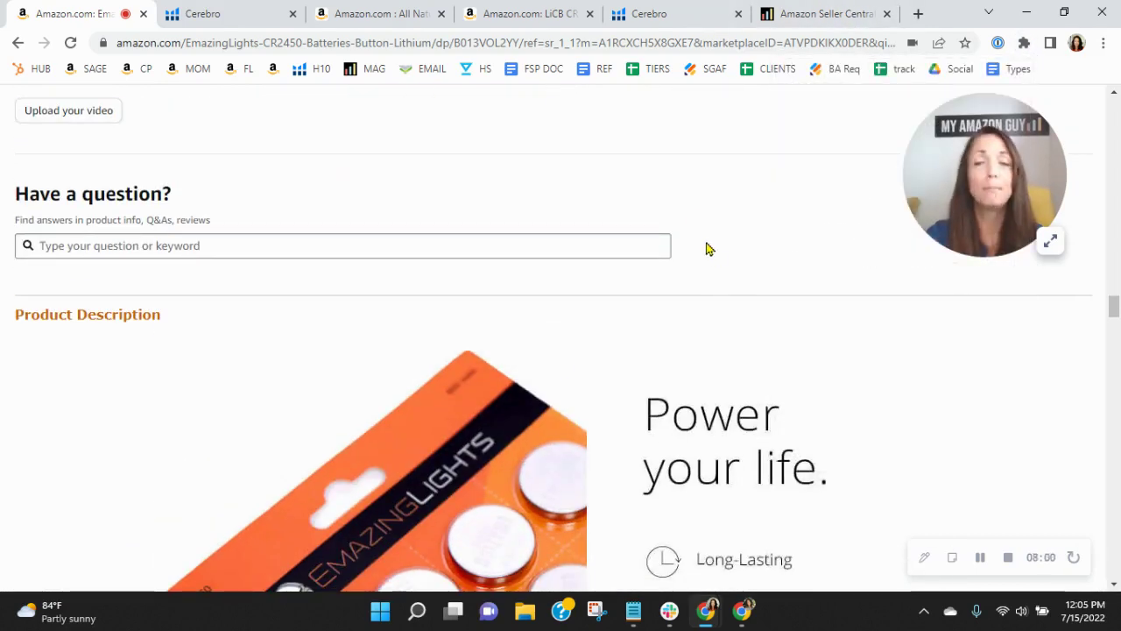
pyautogui.click(844, 12)
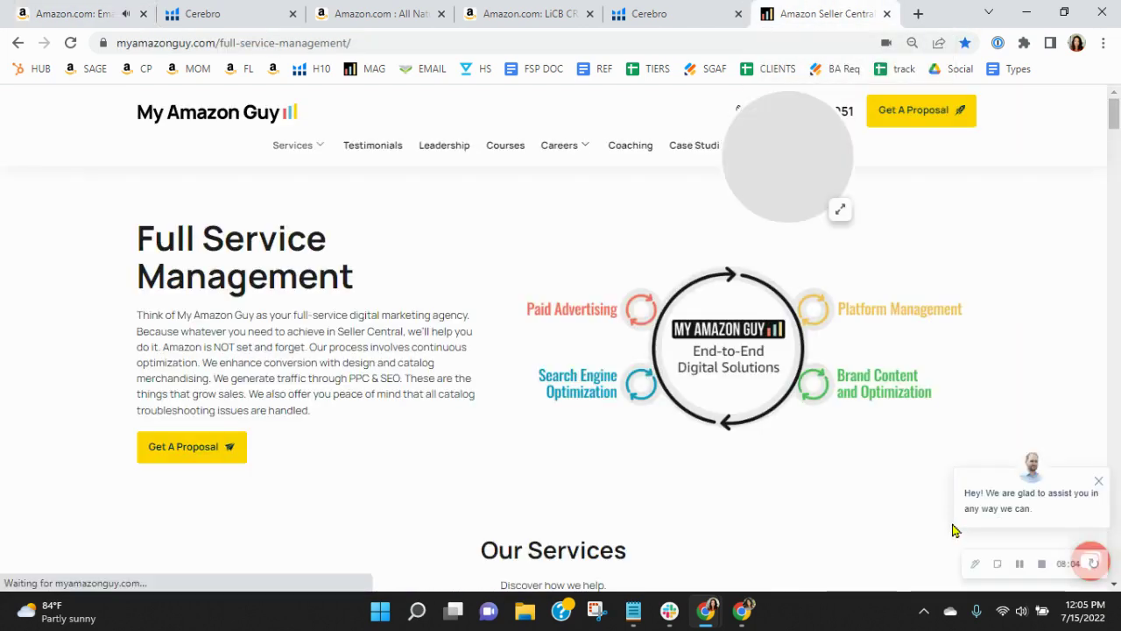